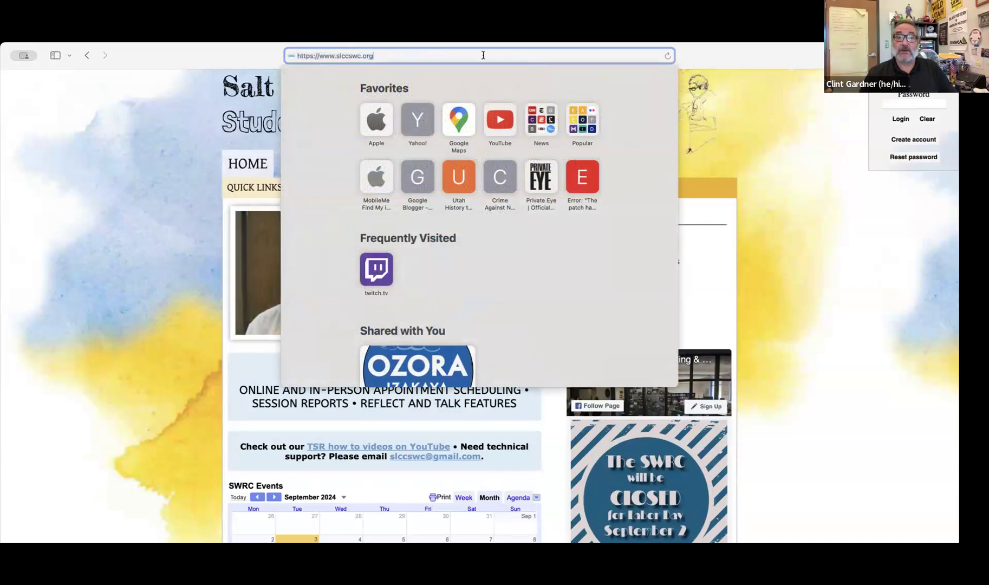
pyautogui.write('wwww')
pyautogui.press('BackSpace')
pyautogui.write('s.c')
pyautogui.press('BackSpace')
pyautogui.press('BackSpace')
pyautogui.press('BackSpace')
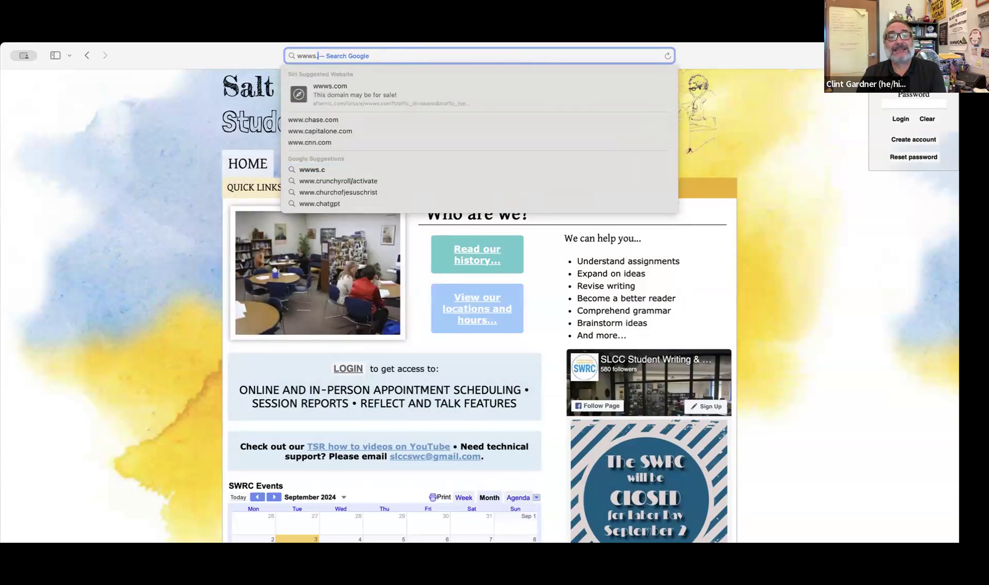
pyautogui.write('.sl')
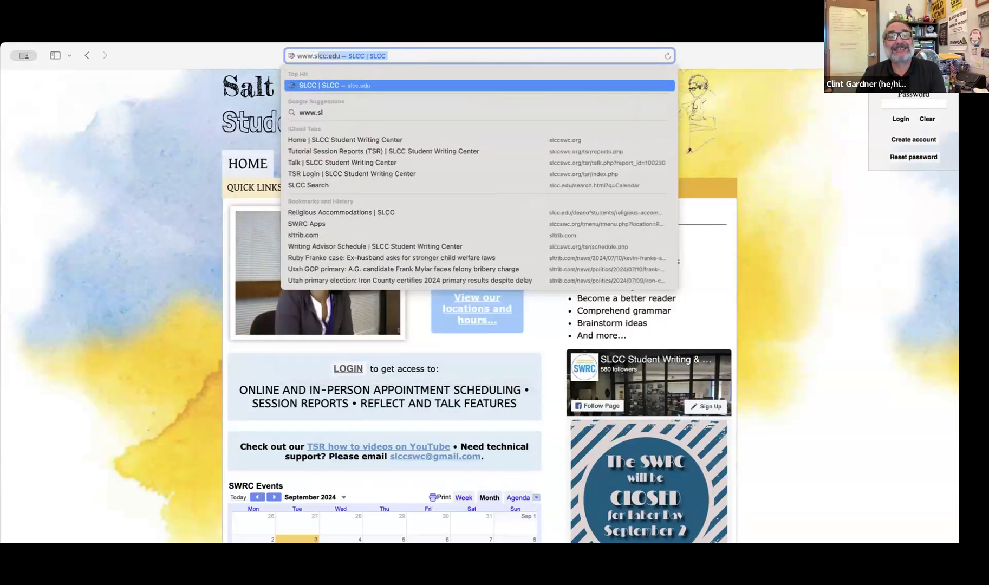
pyautogui.write('ccswc.org')
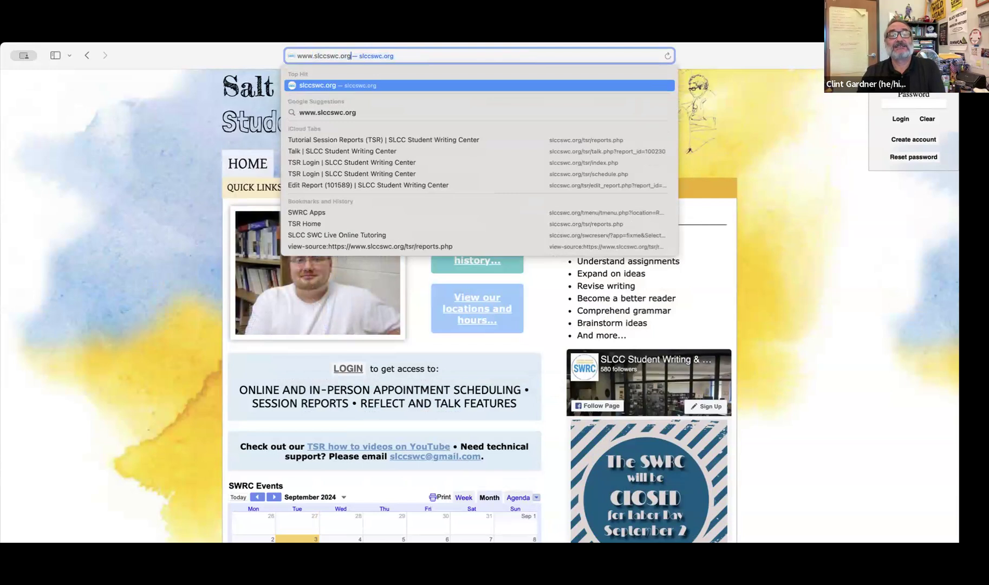
pyautogui.press('Return')
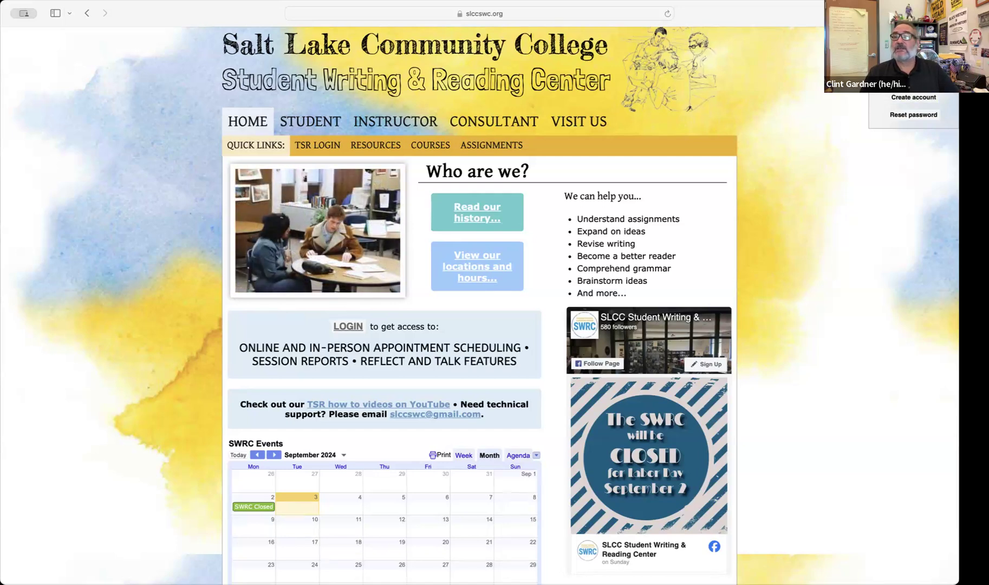
pyautogui.press('Return')
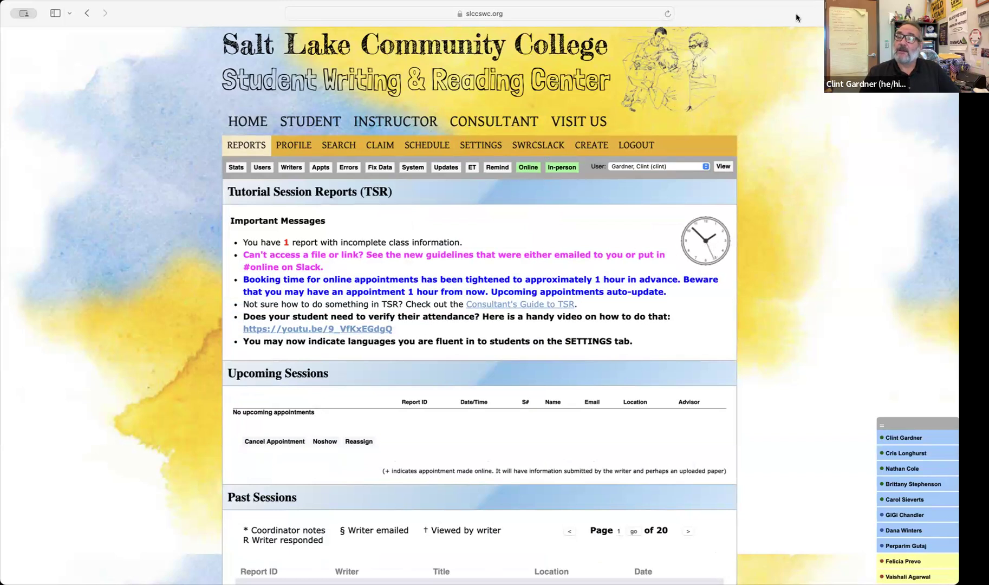
# - Examine the important messages, upcoming sessions and past sessions on the Tutorial Session Reports page
pyautogui.scroll(1, 915, 491)
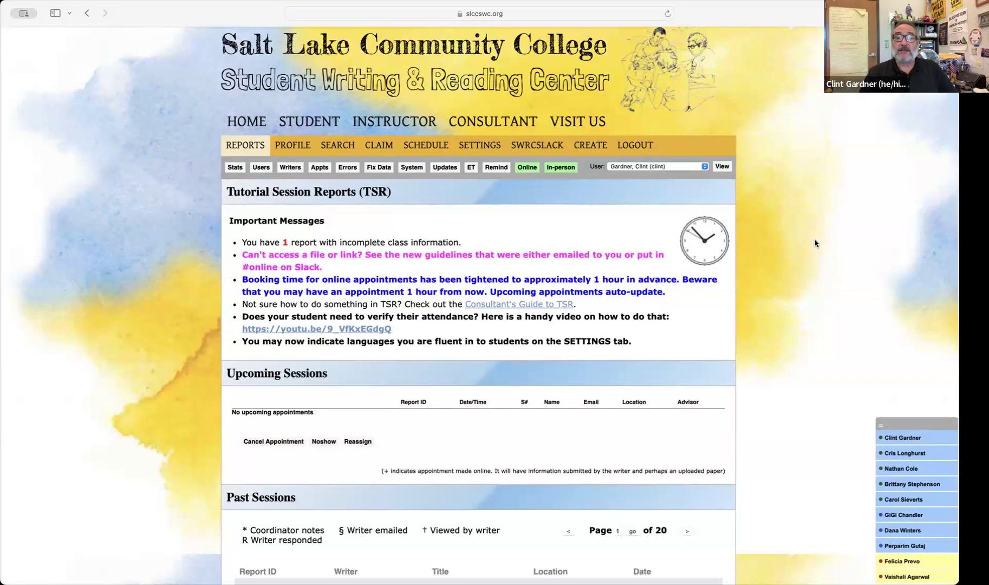
pyautogui.scroll(-2, 539, 281)
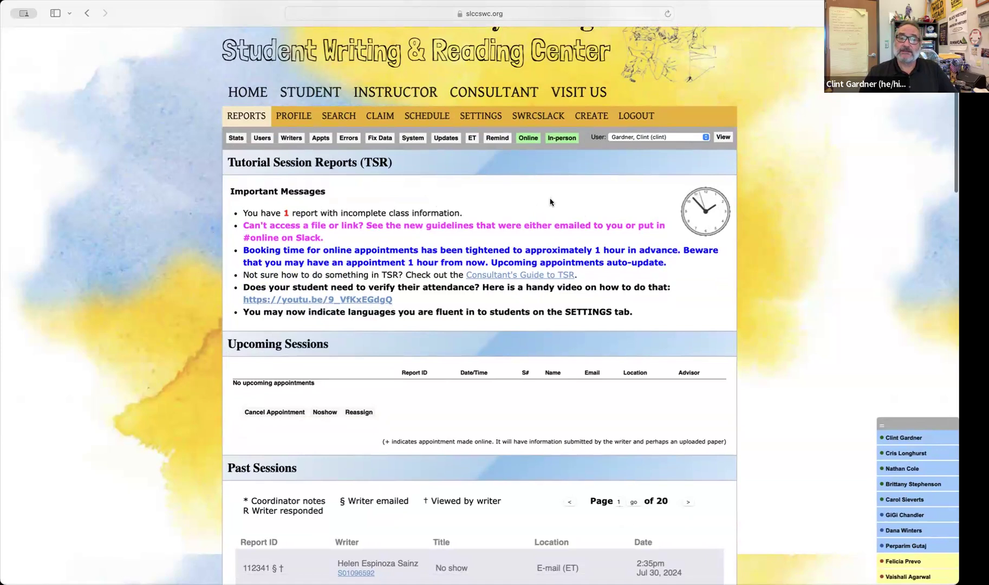
pyautogui.scroll(-2, 462, 274)
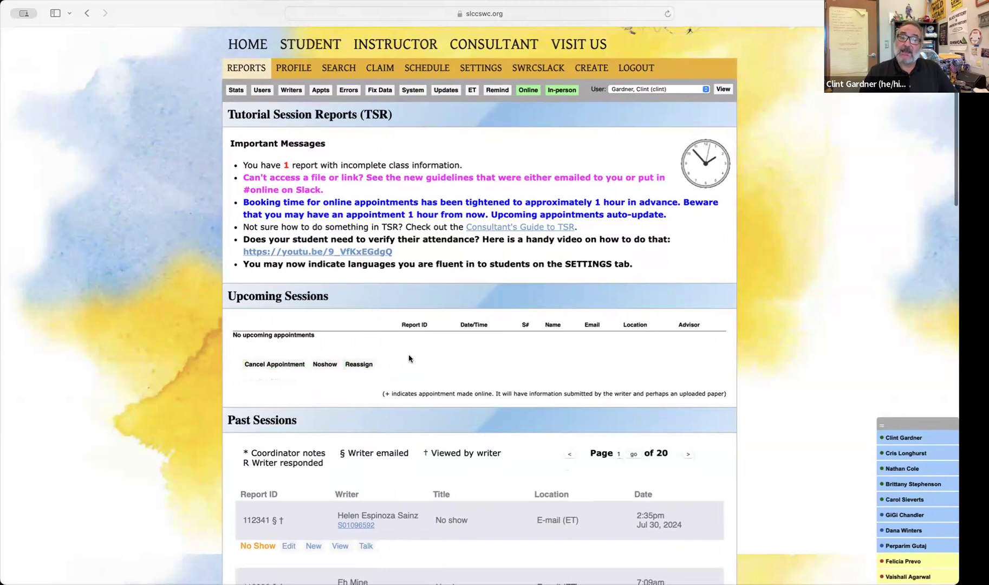
pyautogui.scroll(-6, 409, 358)
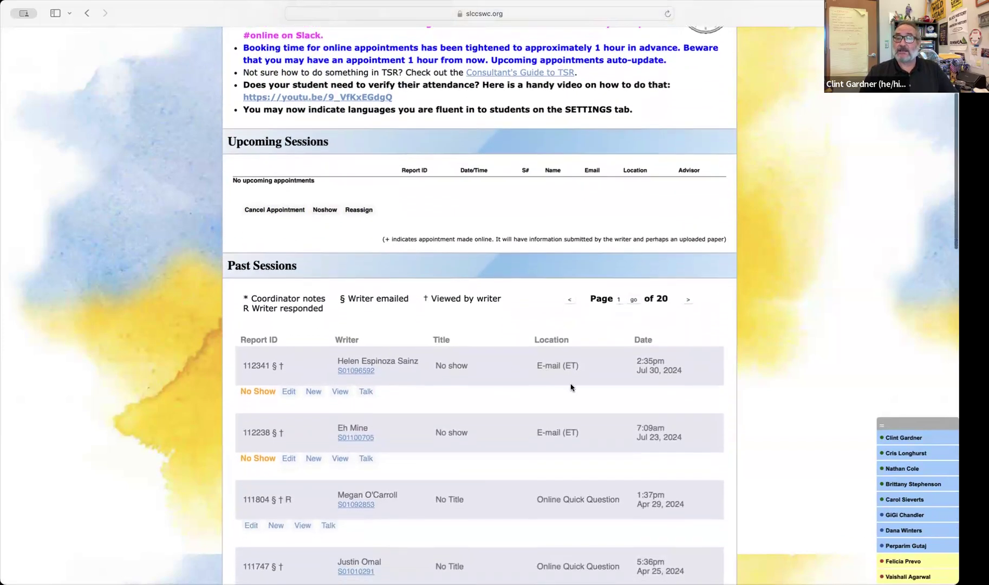
pyautogui.scroll(-7, 571, 388)
pyautogui.scroll(13, 641, 401)
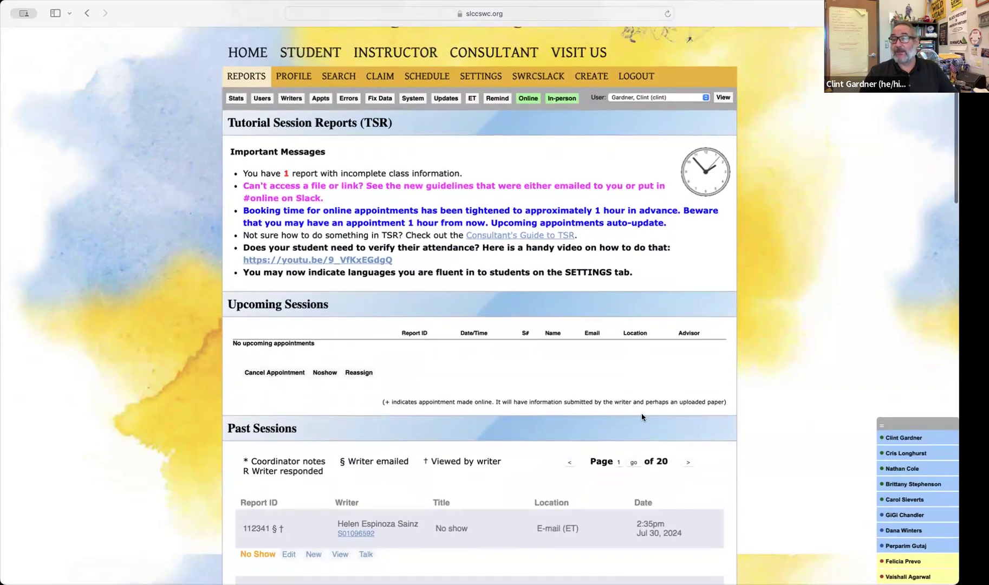
pyautogui.scroll(-10, 649, 456)
pyautogui.scroll(4, 650, 457)
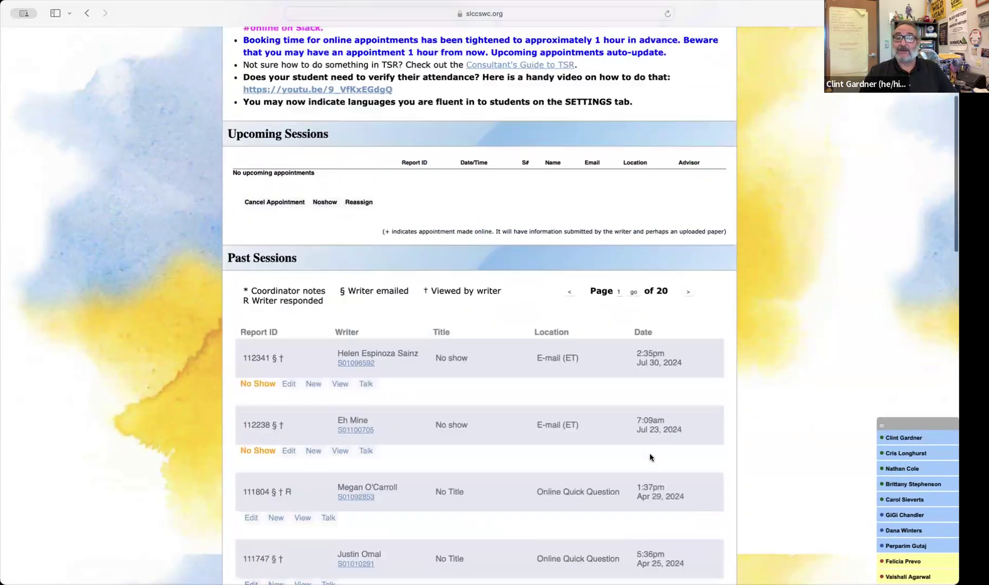
pyautogui.scroll(6, 650, 457)
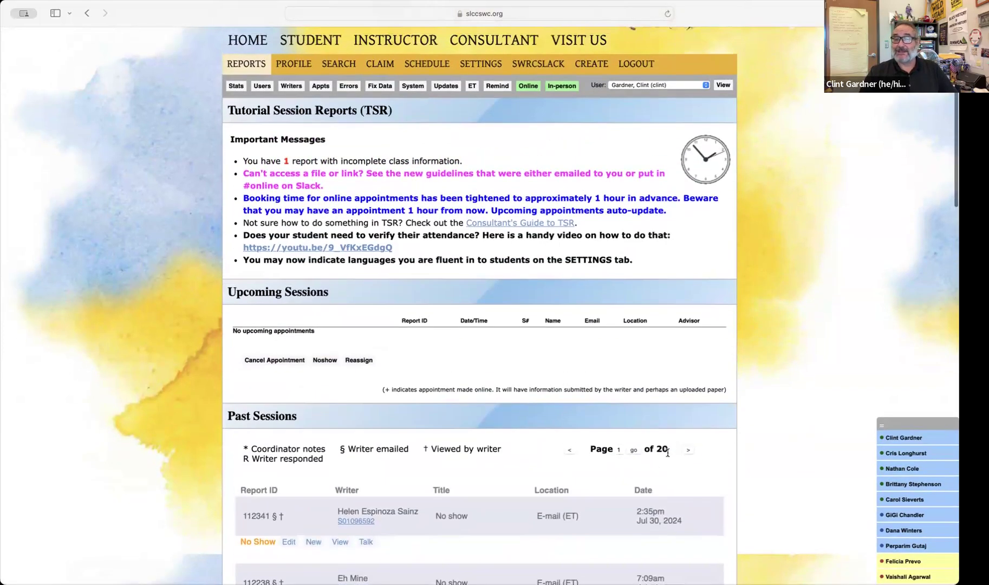
# - View page 2 of the past sessions, and return to page 1
pyautogui.scroll(-5, 629, 452)
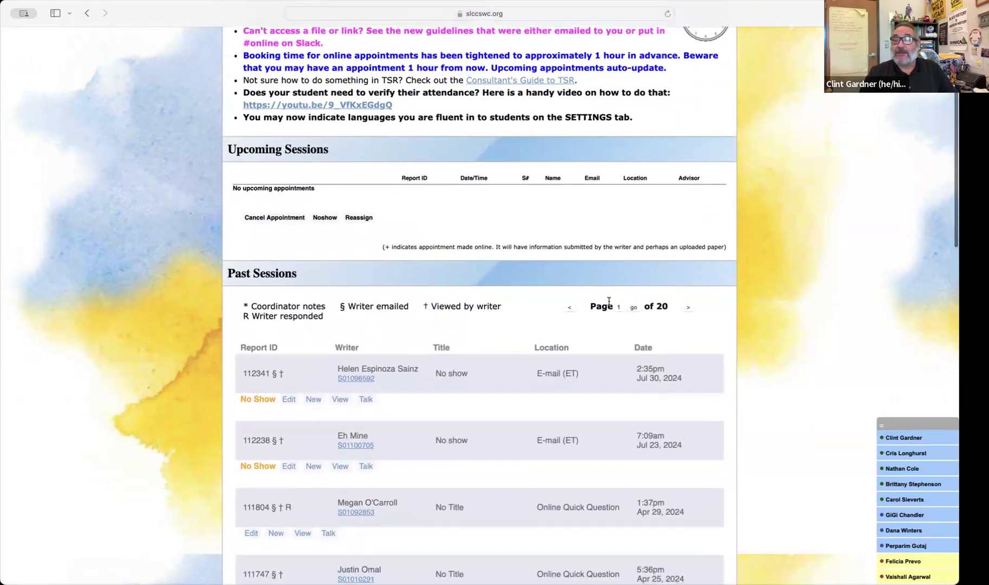
pyautogui.click(621, 307)
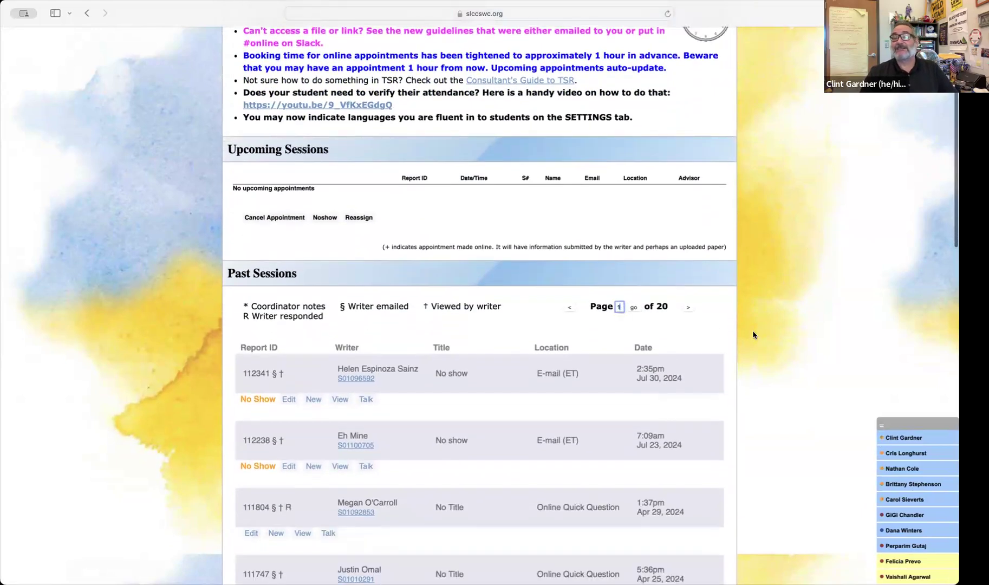
pyautogui.click(687, 308)
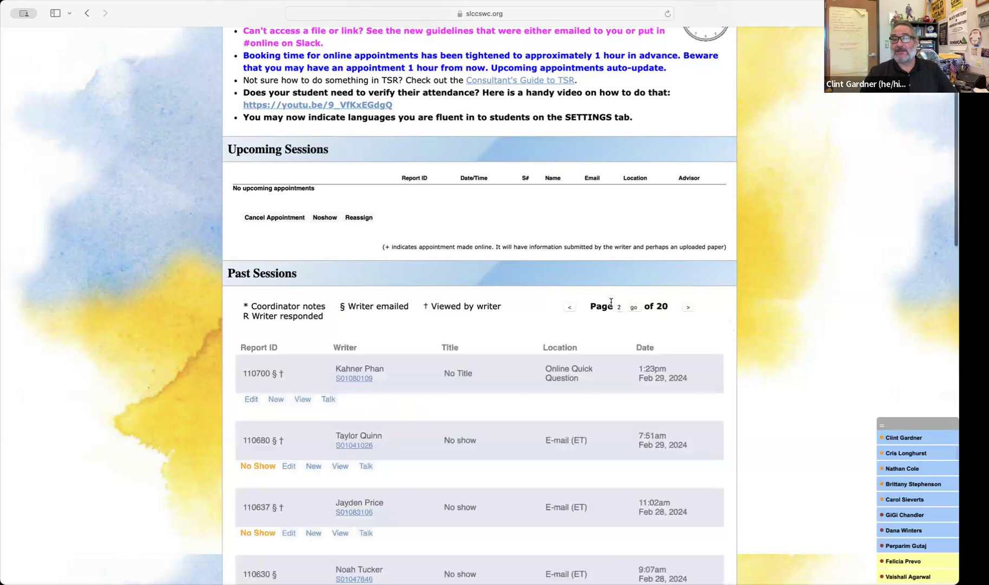
pyautogui.click(569, 310)
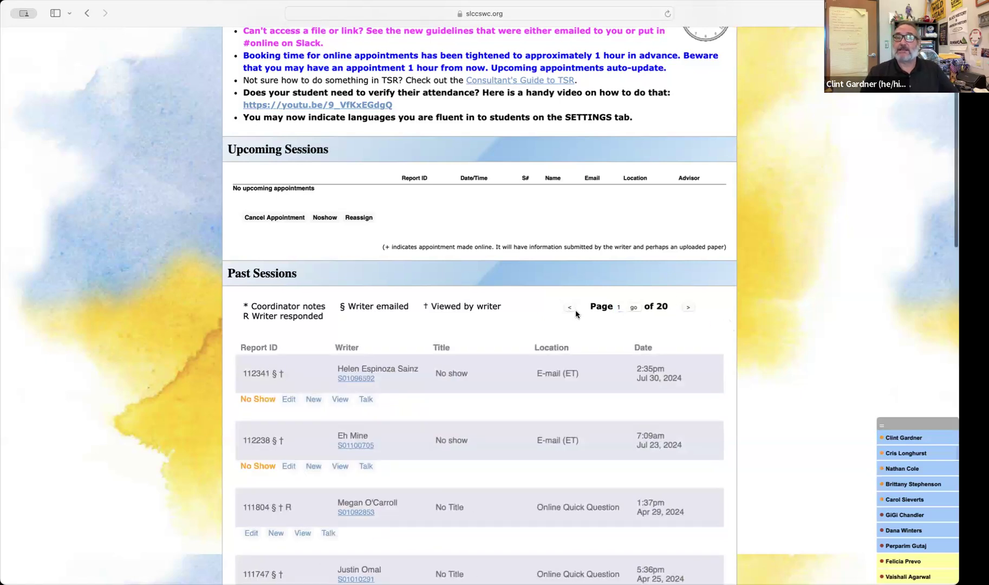
# - Examine the past session entries, including their No Show marks and the Edit, New, View and Talk options
pyautogui.scroll(-1, 536, 353)
pyautogui.scroll(5, 536, 352)
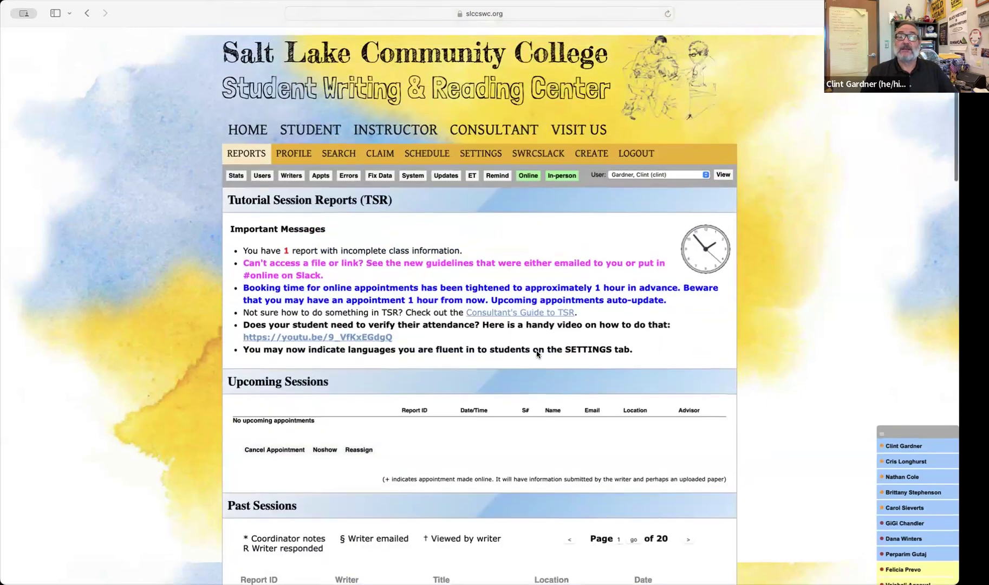
pyautogui.scroll(-5, 537, 354)
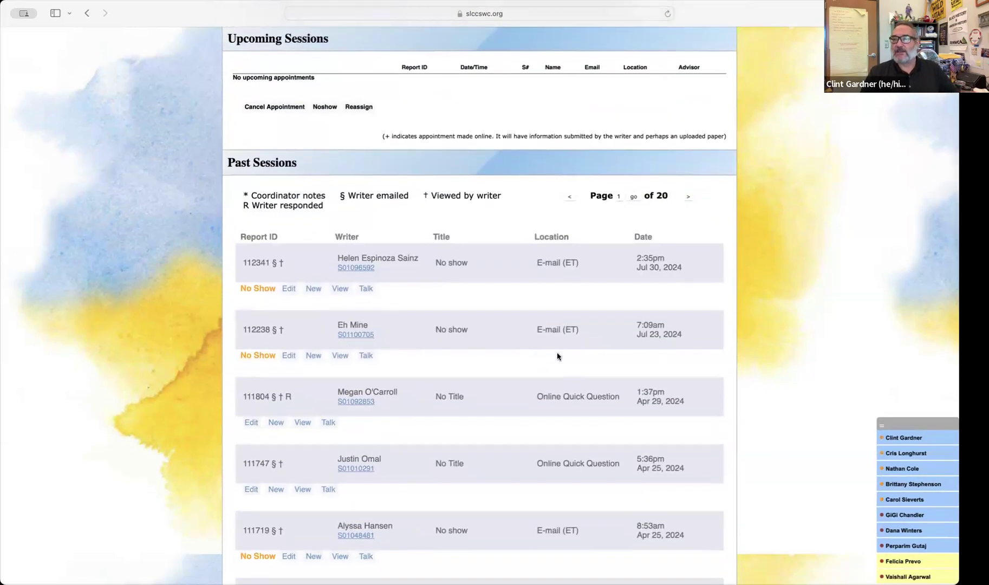
pyautogui.scroll(-1, 556, 351)
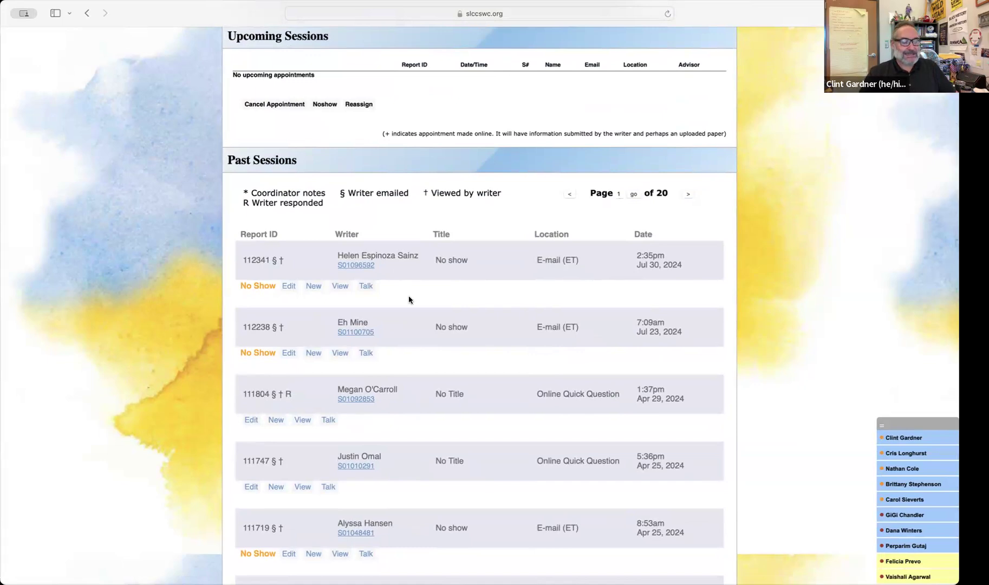
pyautogui.scroll(-2, 409, 298)
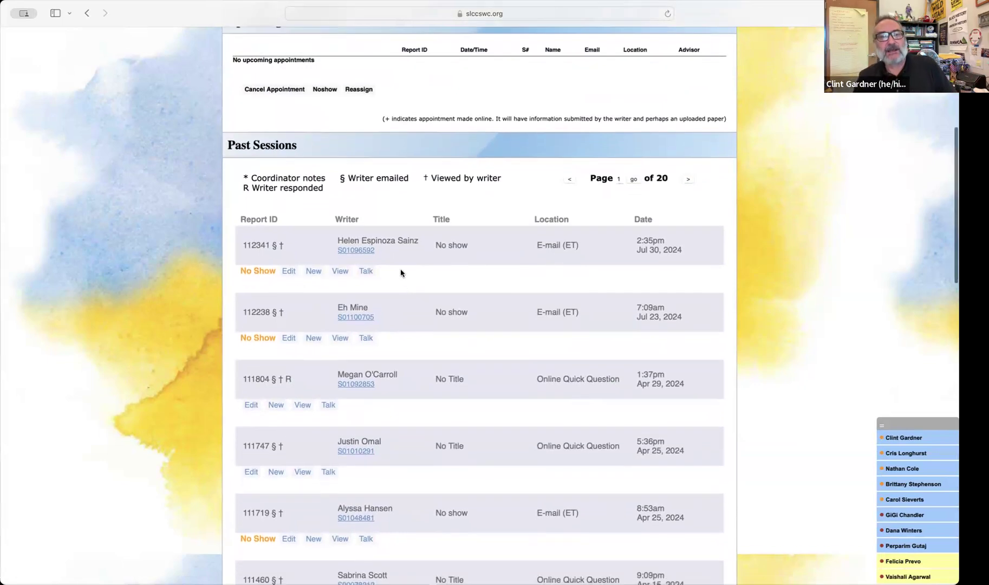
pyautogui.scroll(7, 400, 271)
pyautogui.scroll(-6, 398, 277)
pyautogui.scroll(-1, 398, 280)
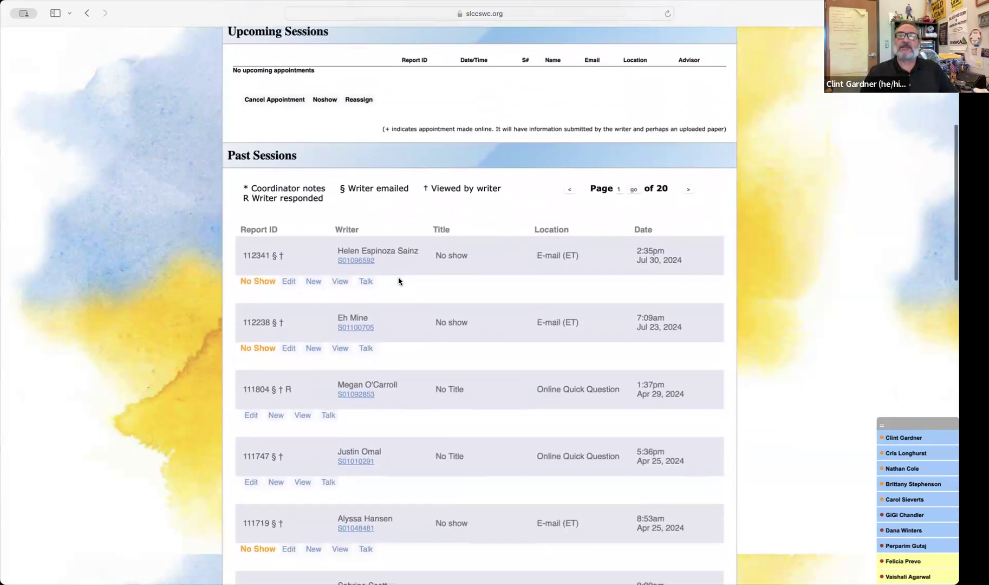
pyautogui.scroll(-1, 379, 308)
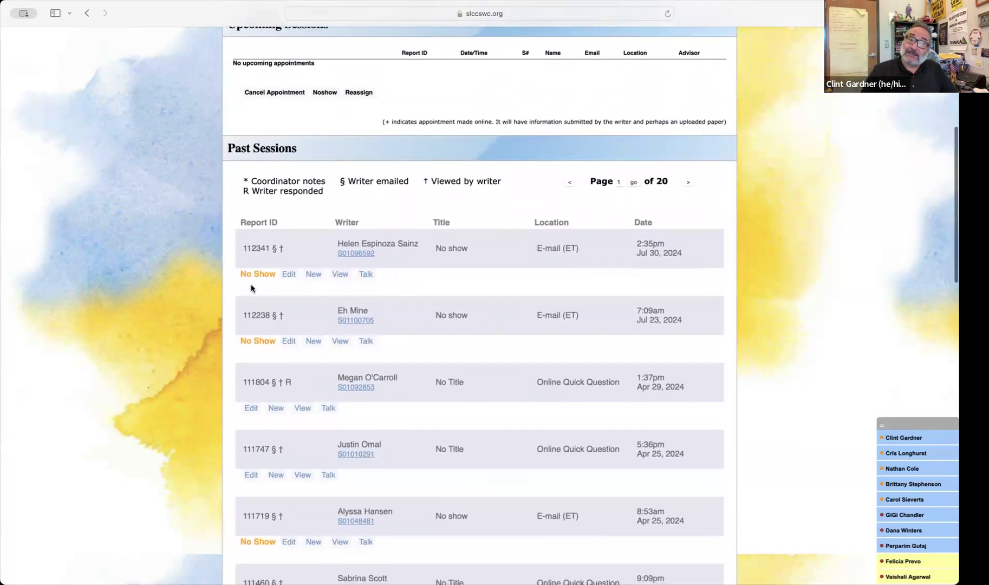
# - Switch the reports view from the single consultant to All users
pyautogui.scroll(10, 552, 434)
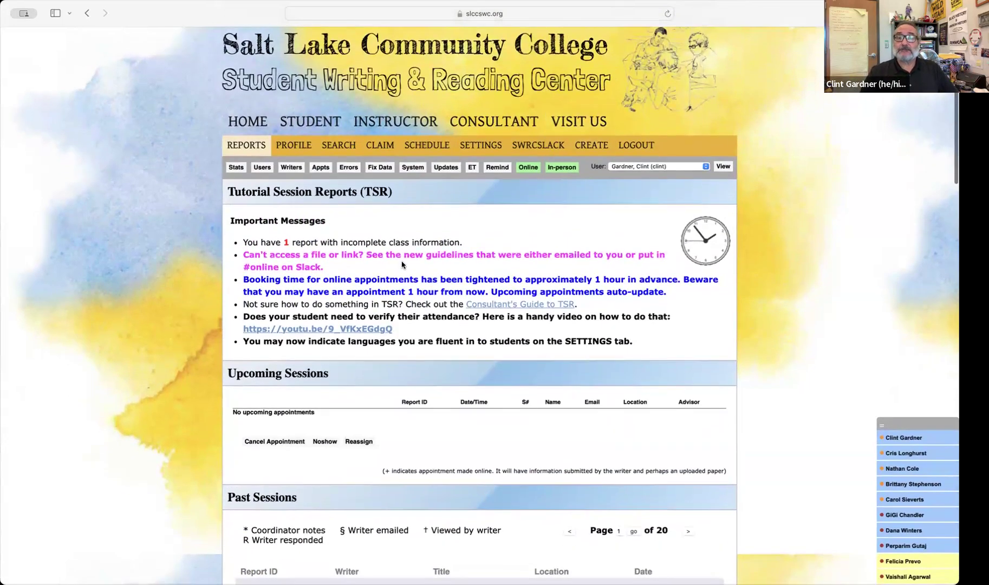
pyautogui.click(659, 166)
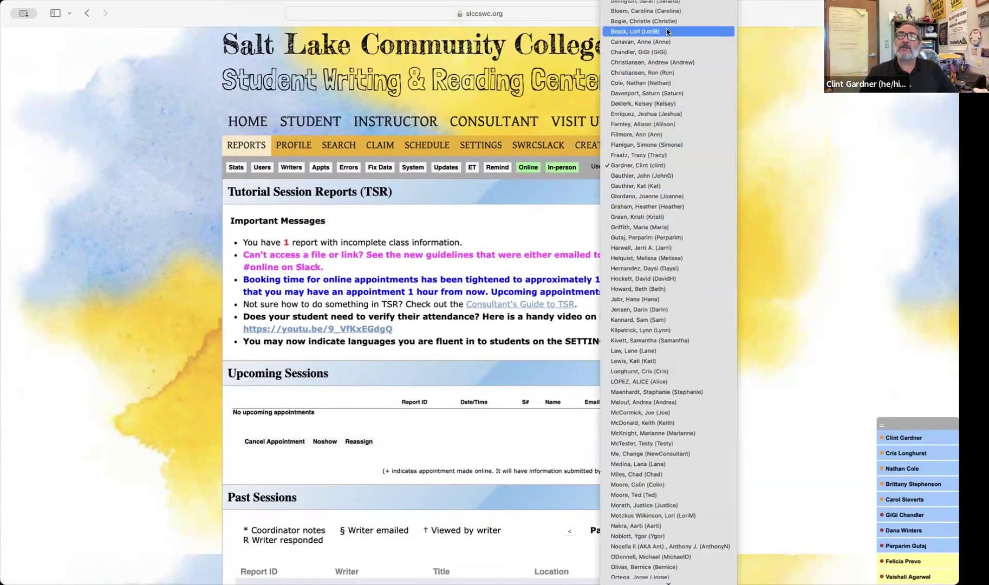
pyautogui.scroll(-5, 665, 33)
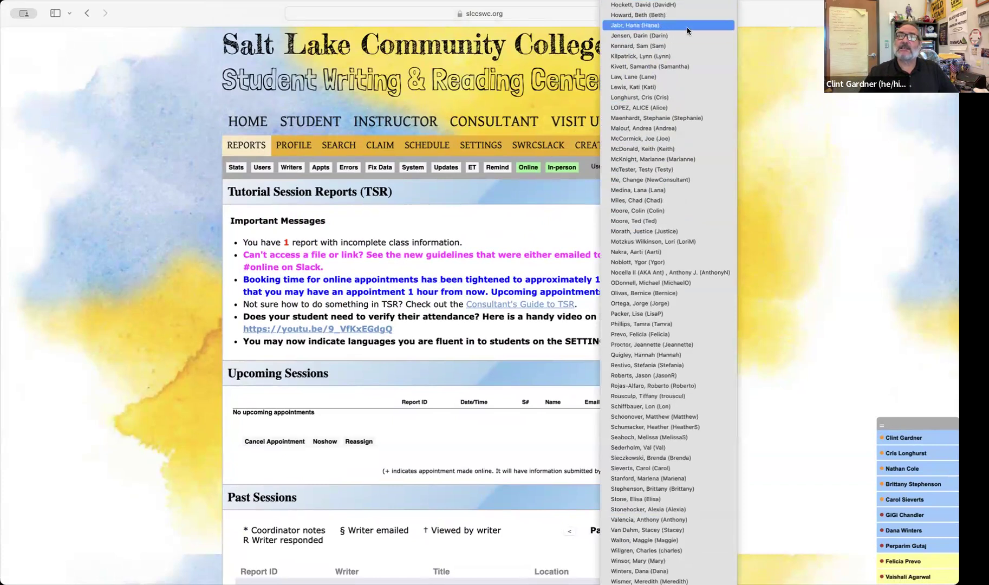
pyautogui.scroll(5, 671, 31)
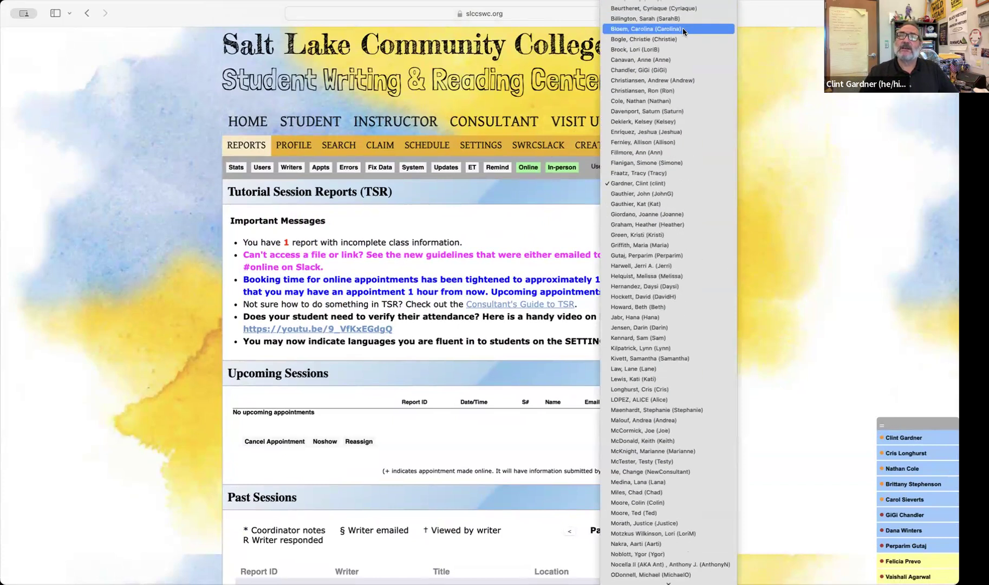
pyautogui.scroll(-5, 681, 48)
pyautogui.scroll(5, 681, 48)
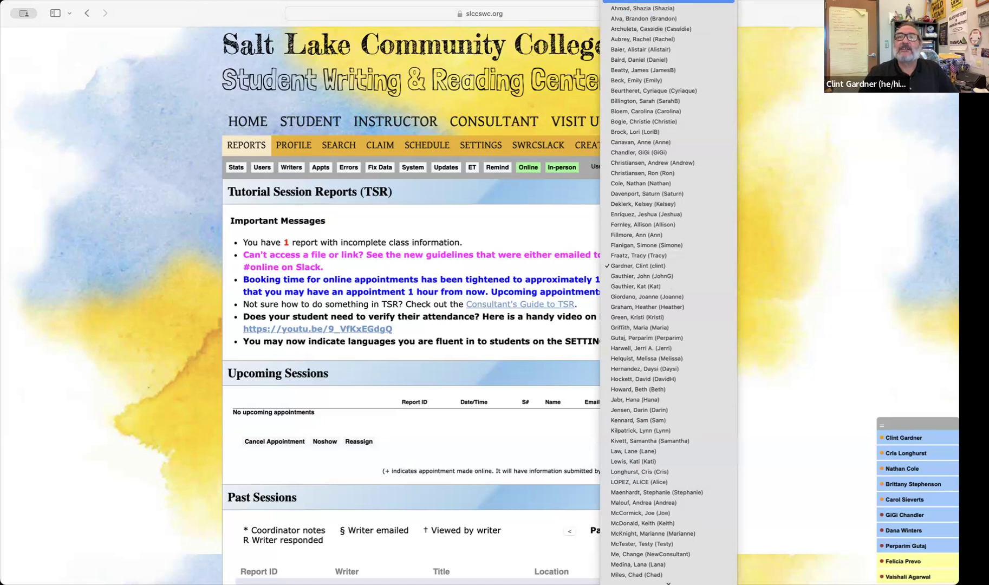
pyautogui.click(669, 2)
pyautogui.click(723, 166)
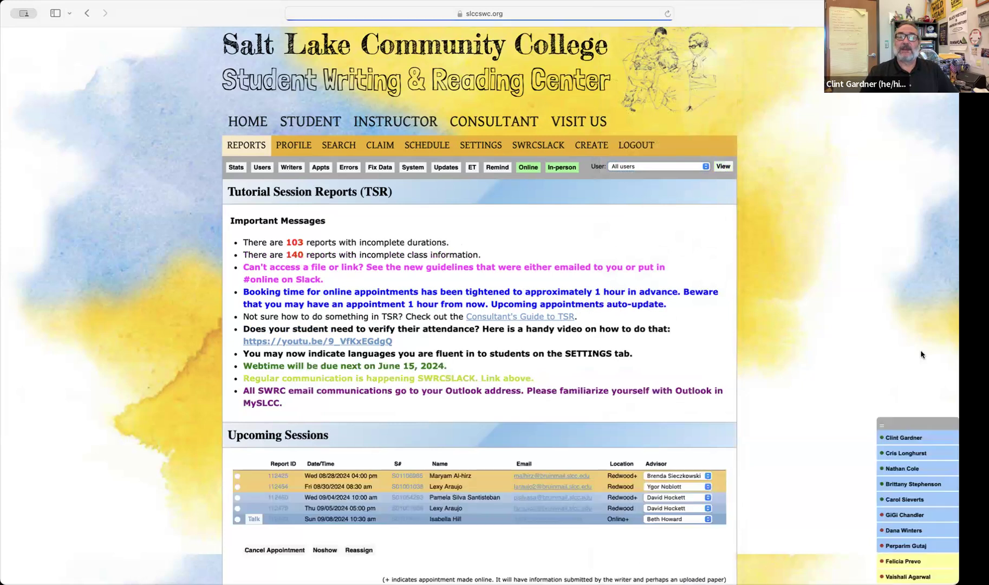
# - Review the upcoming sessions for all users and check the advisors available for the Fri 08/30/2024 08:30 am session
pyautogui.scroll(-3, 907, 354)
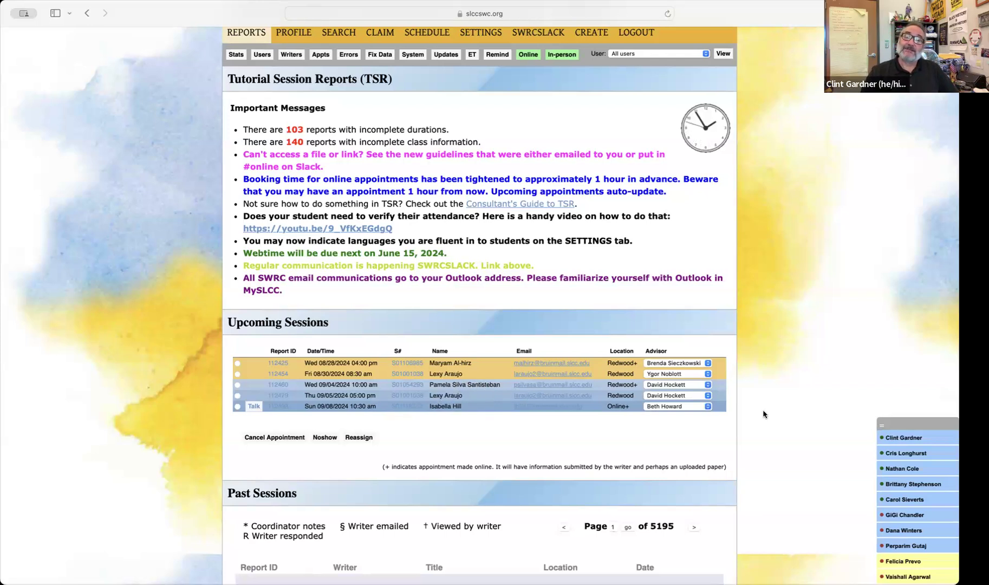
pyautogui.scroll(-2, 764, 415)
pyautogui.scroll(2, 764, 414)
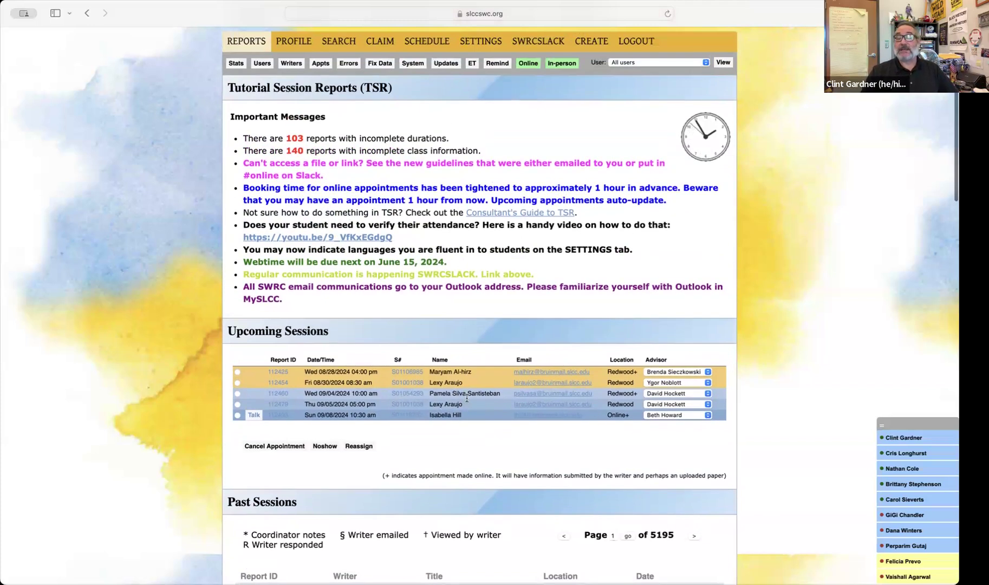
pyautogui.scroll(-3, 870, 431)
pyautogui.scroll(4, 749, 427)
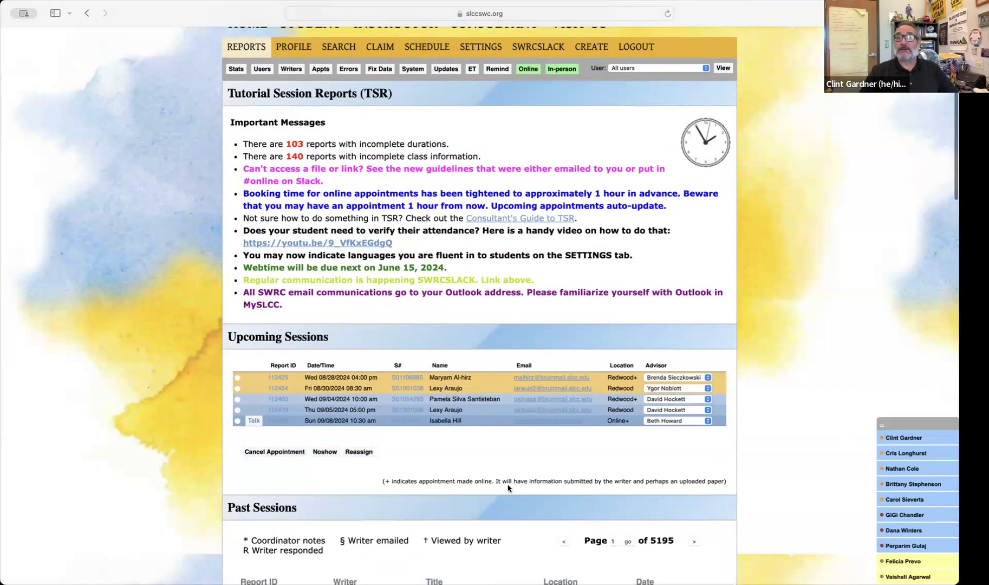
pyautogui.click(707, 389)
pyautogui.click(706, 390)
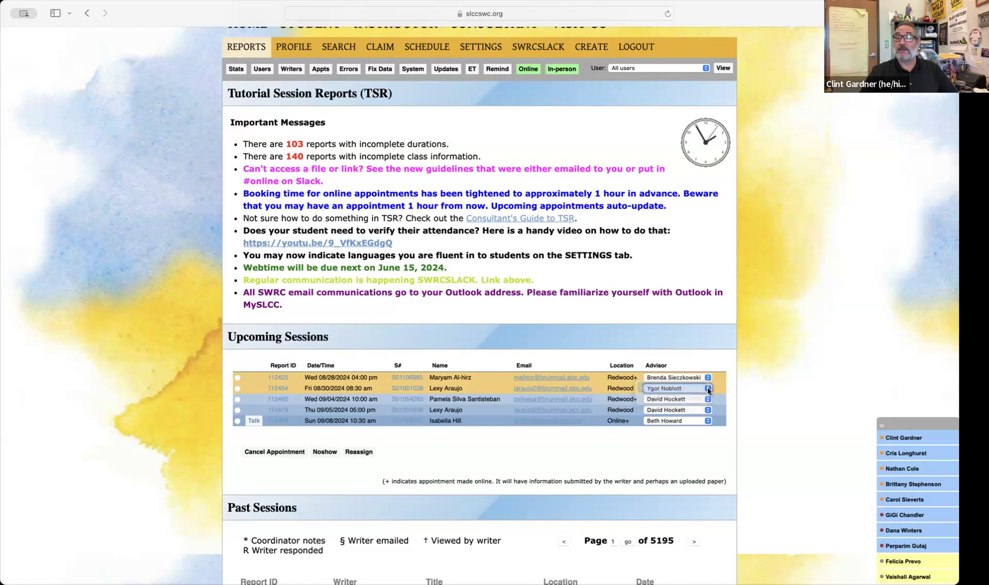
pyautogui.click(708, 389)
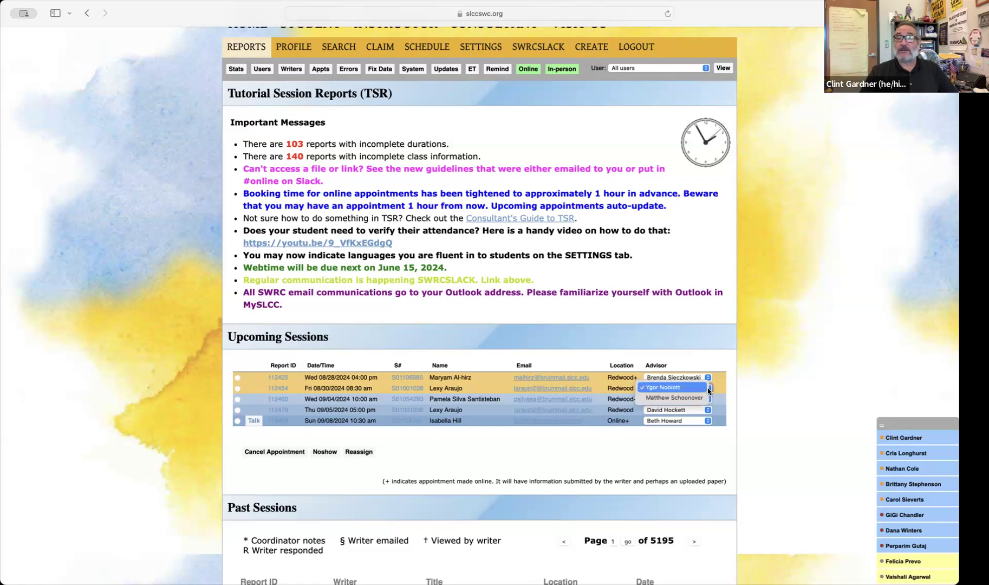
pyautogui.click(705, 388)
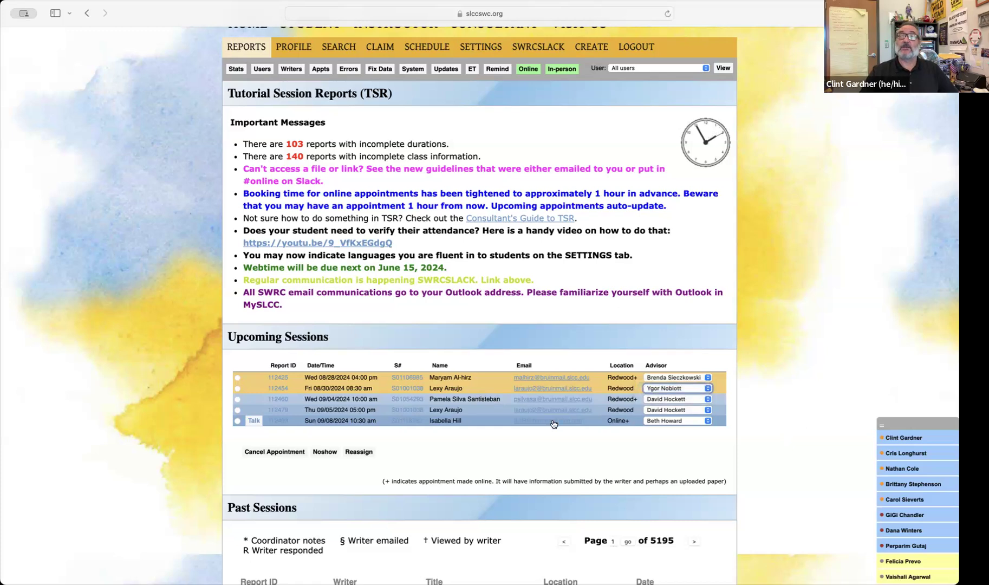
# - Switch the reports view from All users to the signed-in consultant's own reports, and review the upcoming and past sessions
pyautogui.click(705, 71)
pyautogui.scroll(-3, 687, 209)
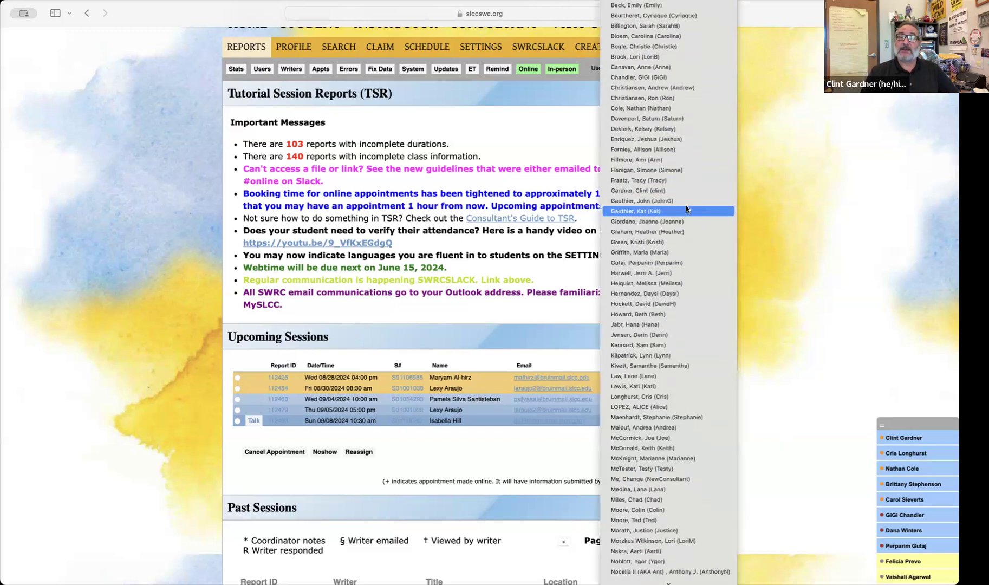
pyautogui.scroll(-1, 687, 208)
pyautogui.click(710, 181)
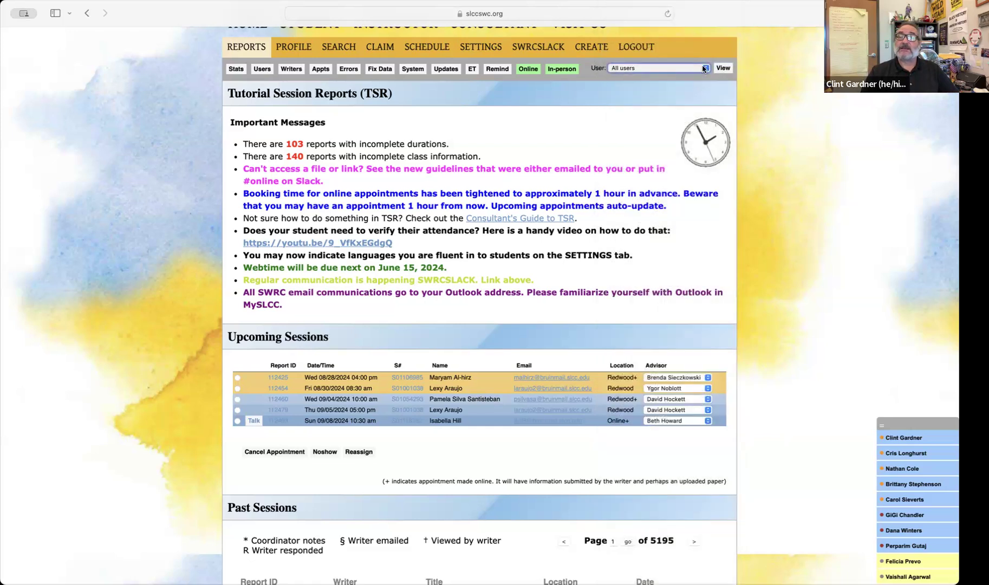
pyautogui.click(725, 68)
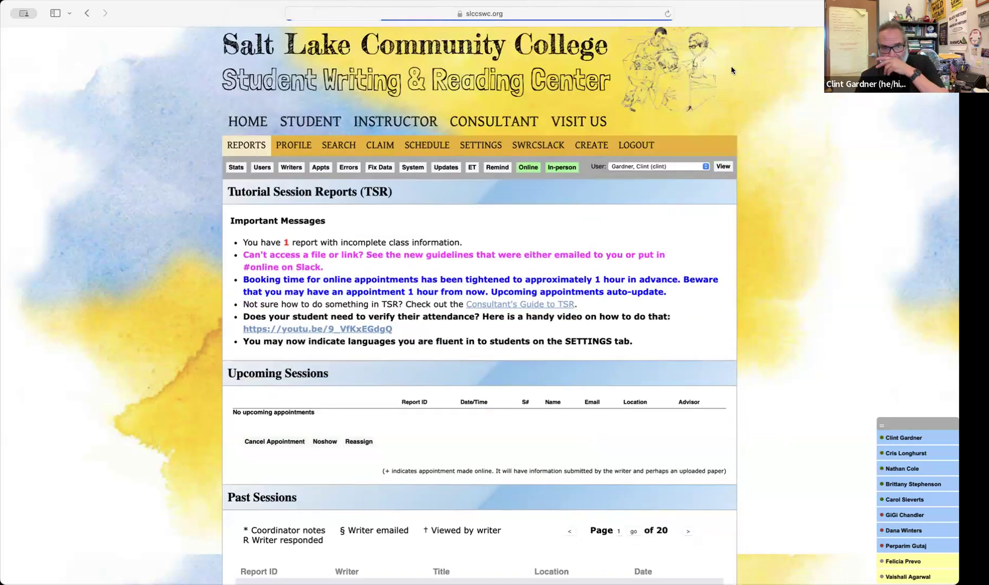
pyautogui.scroll(-3, 771, 311)
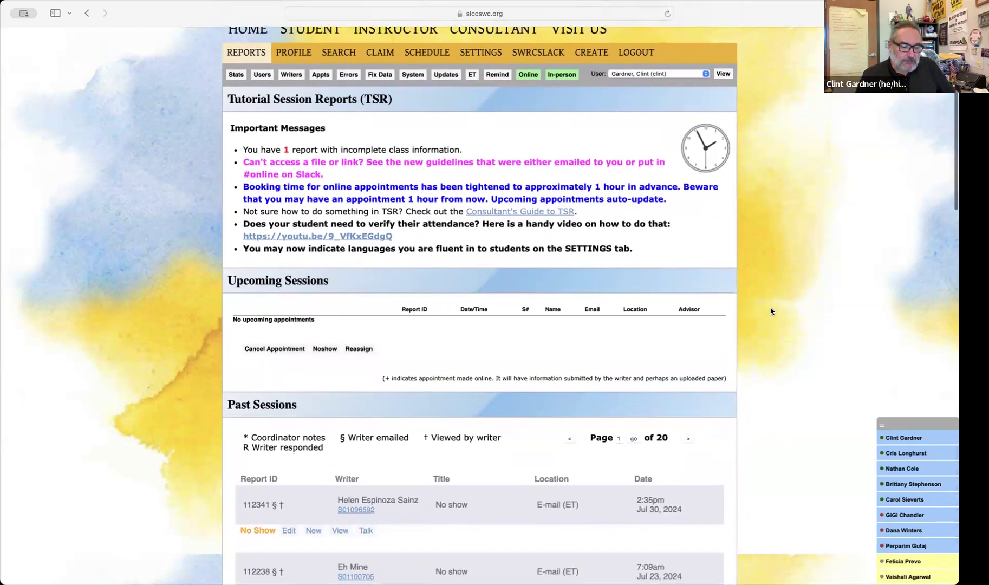
pyautogui.scroll(3, 772, 311)
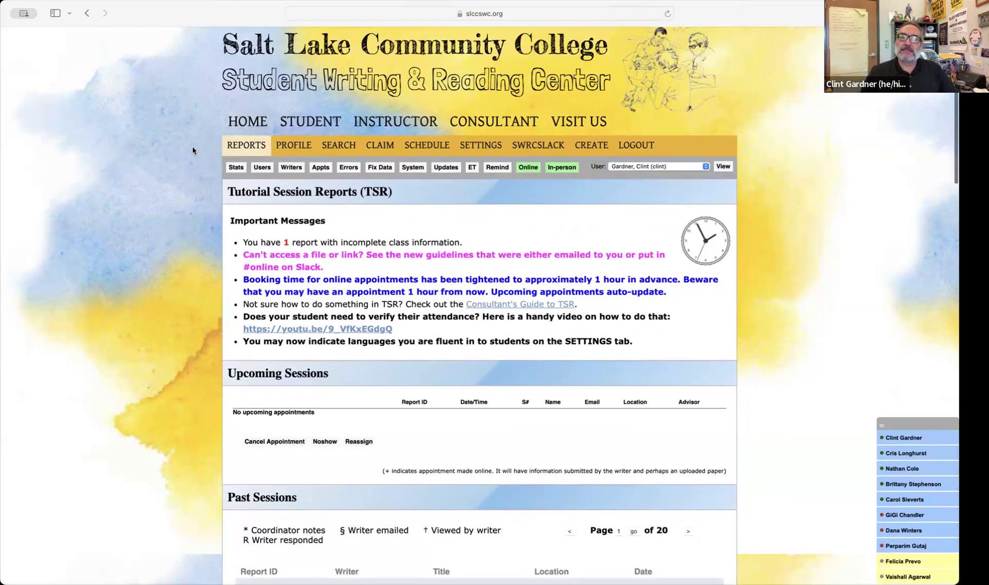
# - Open the consultant's profile and review the basic information, stats, badges, stat graphs and word cloud
pyautogui.click(259, 146)
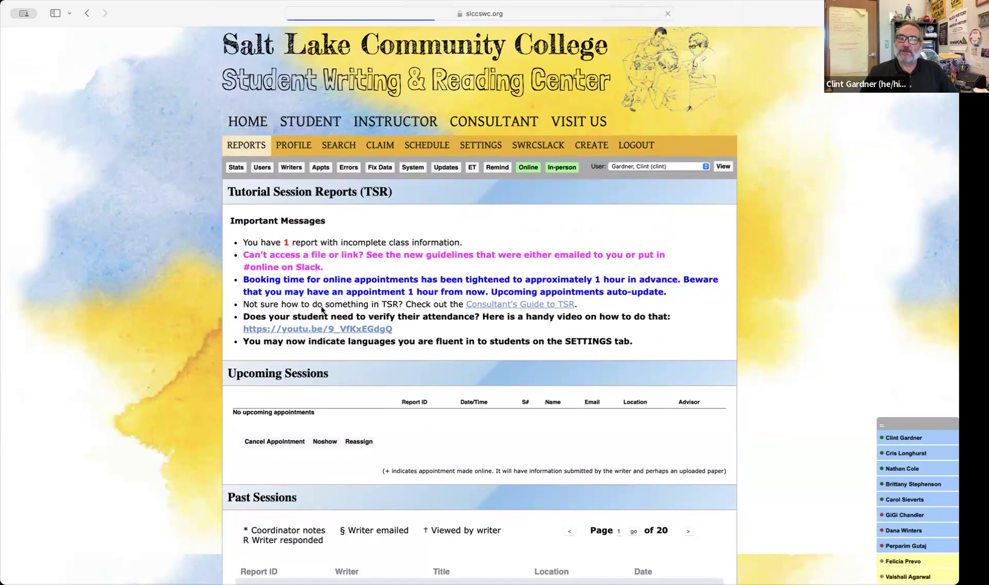
pyautogui.click(290, 151)
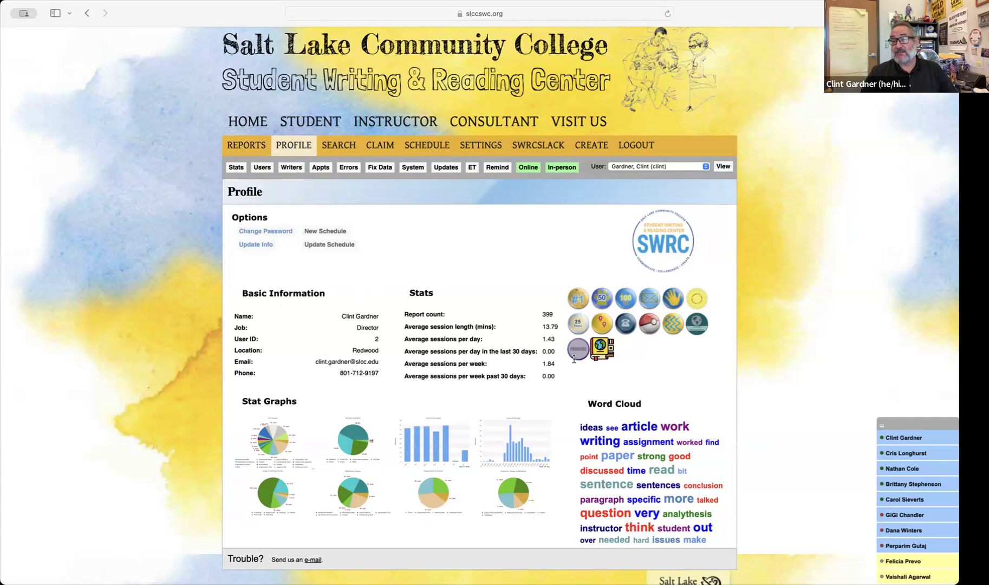
pyautogui.scroll(-2, 547, 370)
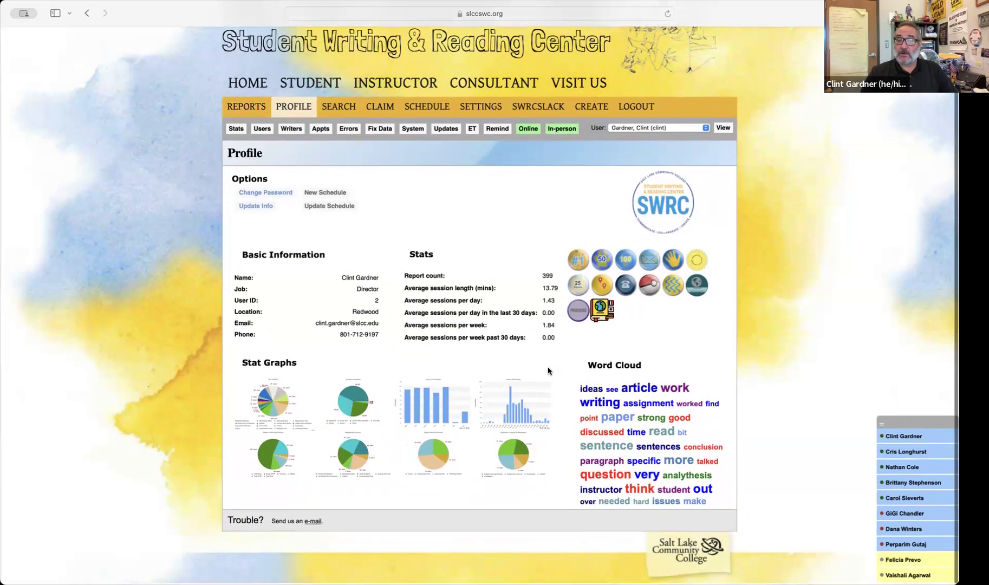
pyautogui.scroll(2, 544, 367)
pyautogui.scroll(-1, 544, 367)
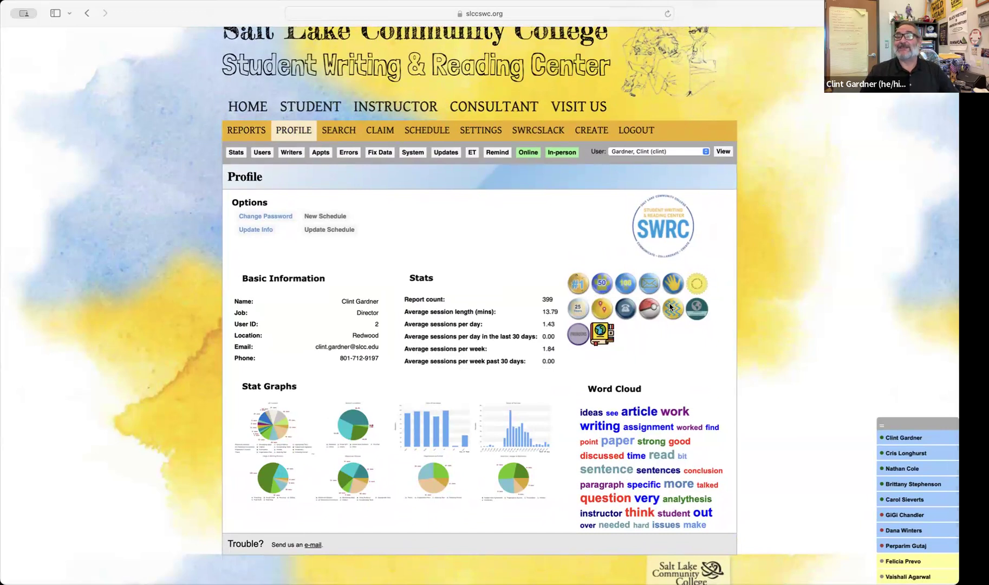
pyautogui.moveTo(651, 317)
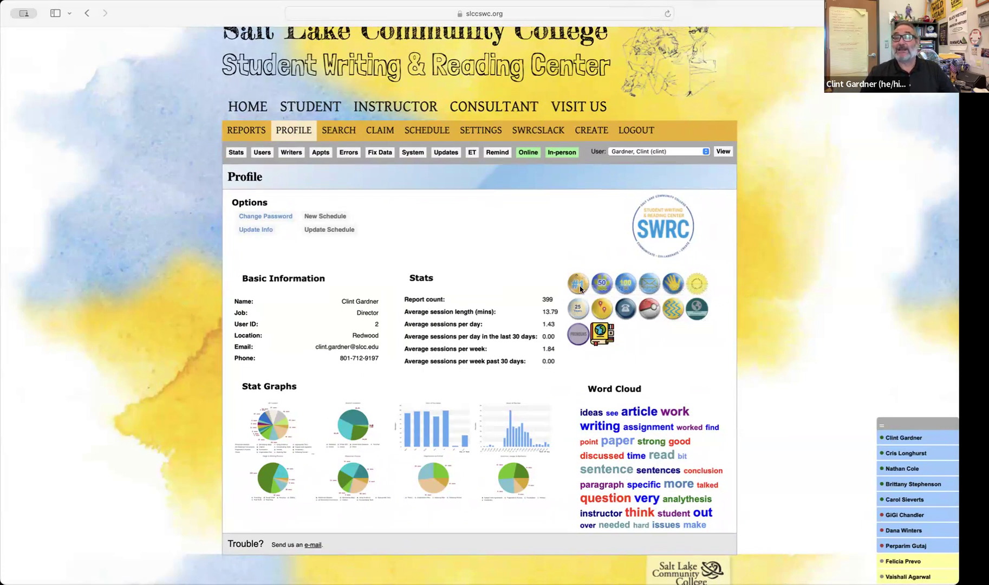
pyautogui.moveTo(580, 288)
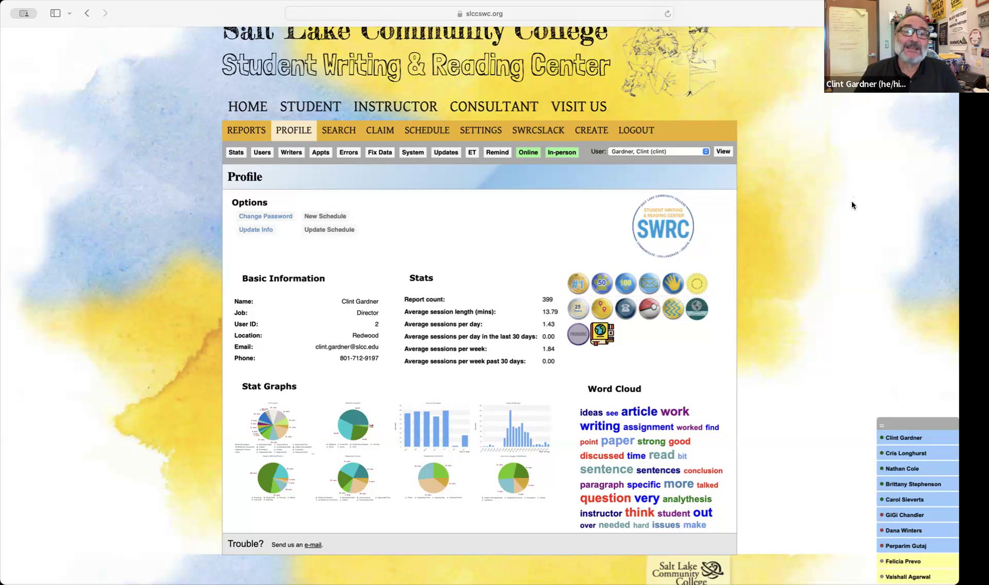
# - Run a Writer Search by the writer's first and last name, and review the listed reports and the student ID search field
pyautogui.click(338, 130)
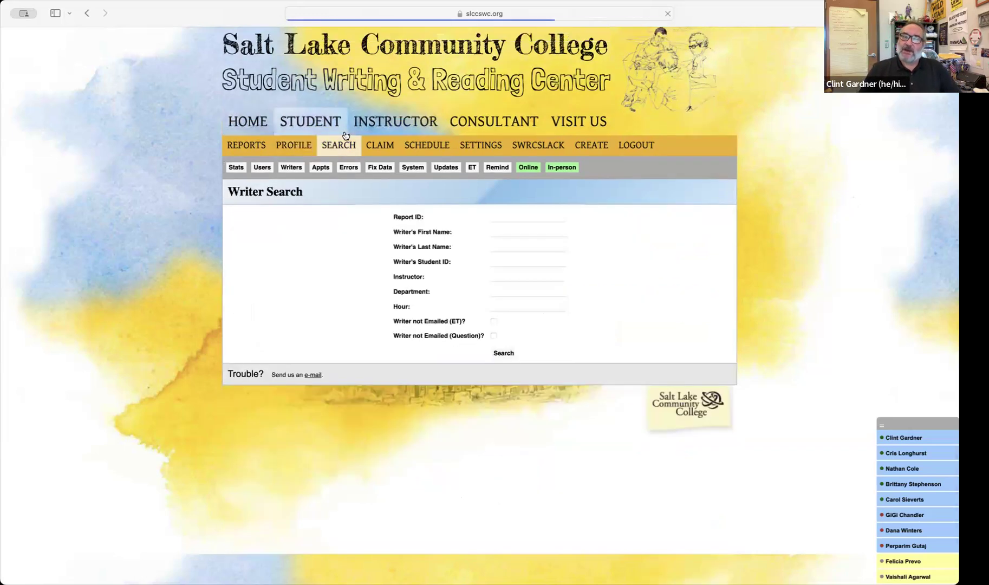
pyautogui.click(506, 246)
pyautogui.write('Gardner')
pyautogui.click(528, 231)
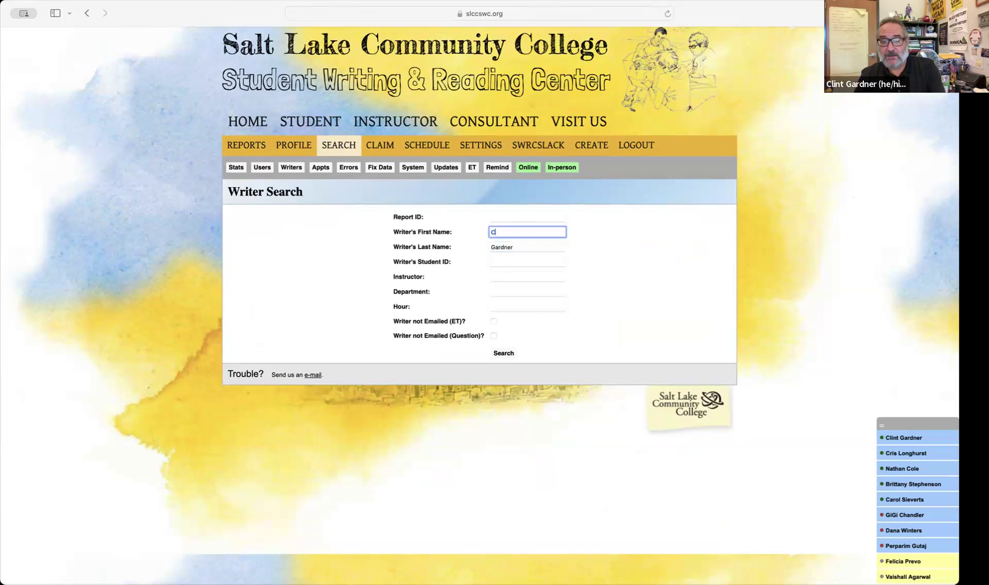
pyautogui.click(503, 353)
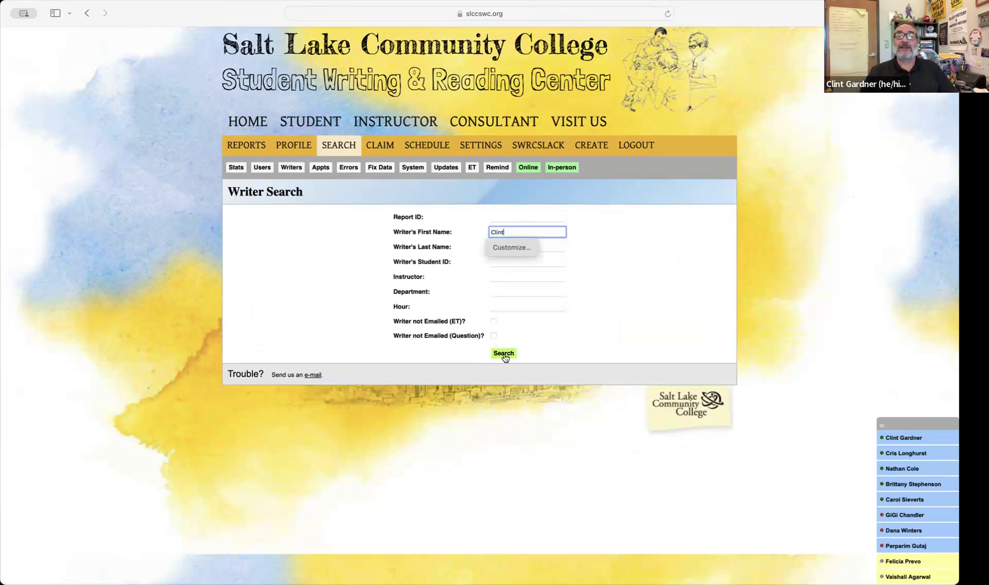
pyautogui.scroll(-1, 627, 359)
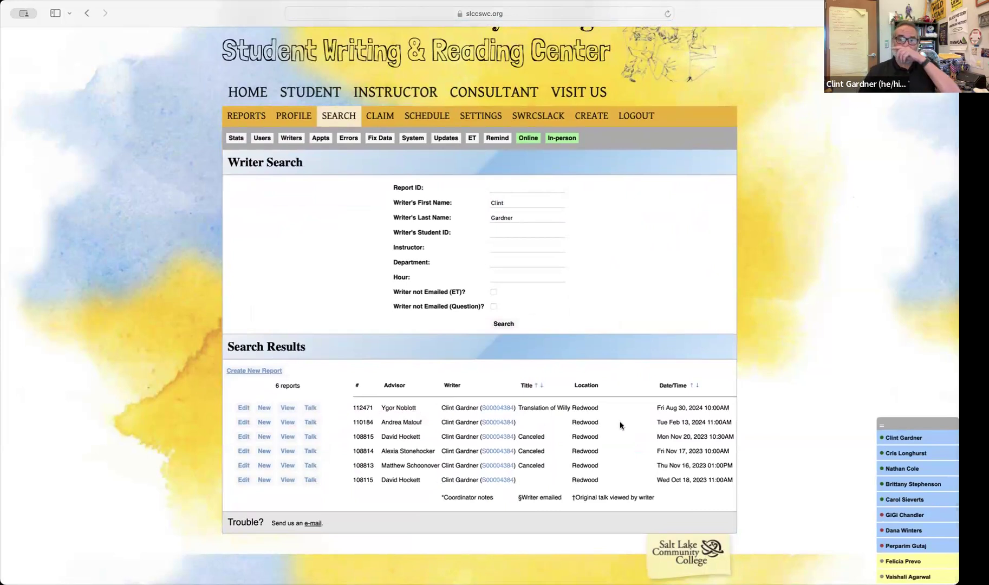
pyautogui.scroll(-1, 504, 447)
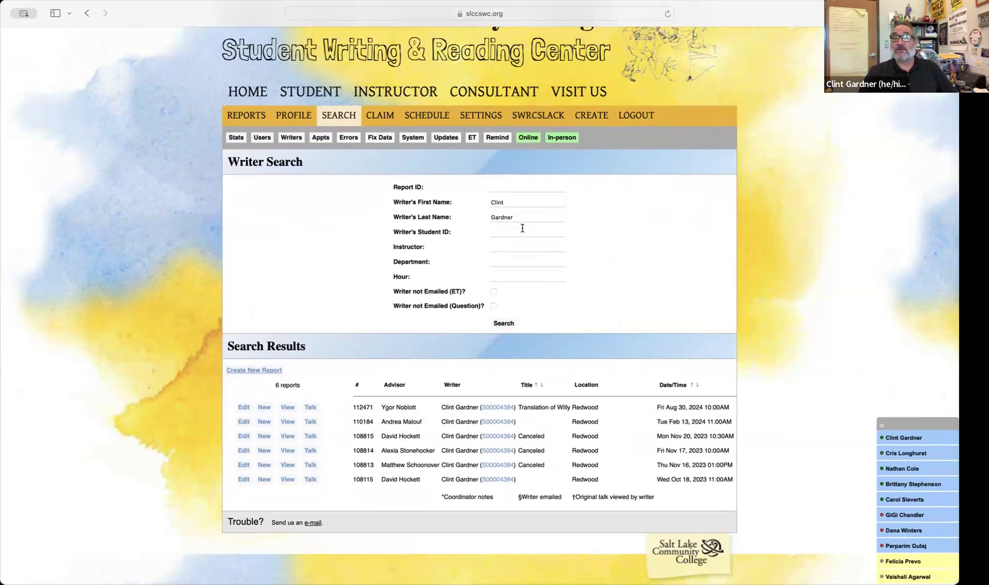
pyautogui.click(506, 233)
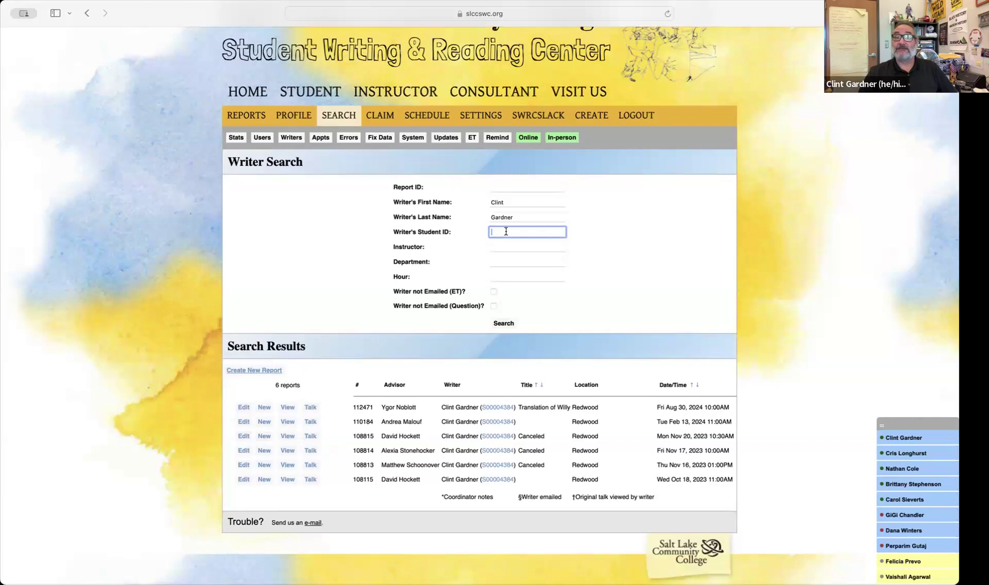
pyautogui.scroll(1, 634, 259)
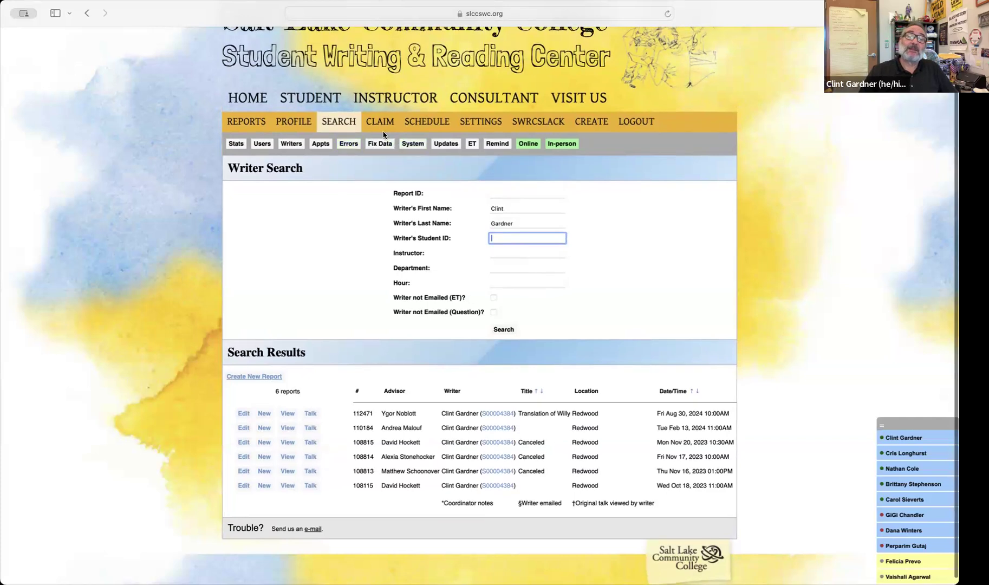
# - View the Writing Advisor Schedule page, and review the Account Settings, including preferred location, fluent languages, pronouns and password fields
pyautogui.moveTo(382, 126)
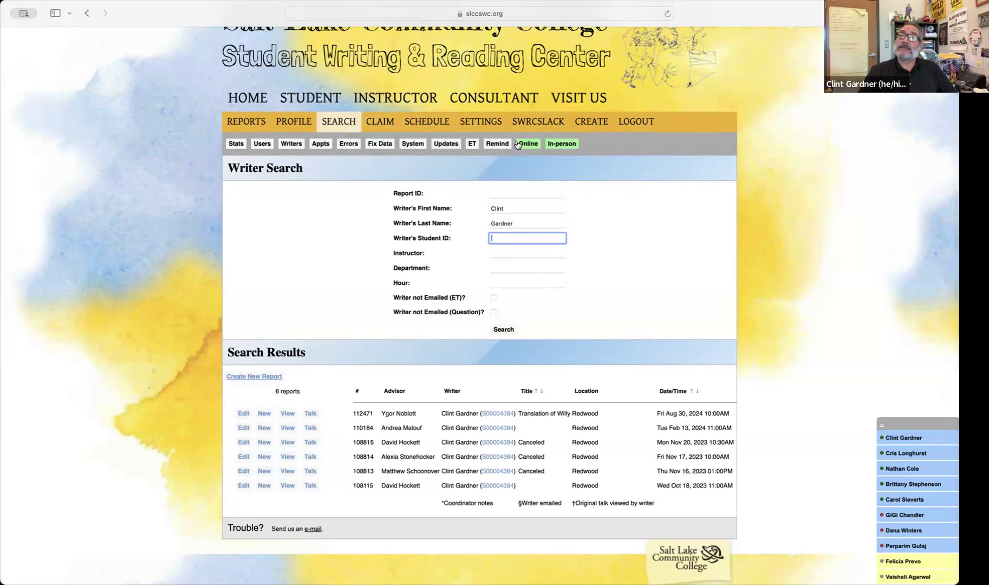
pyautogui.click(429, 128)
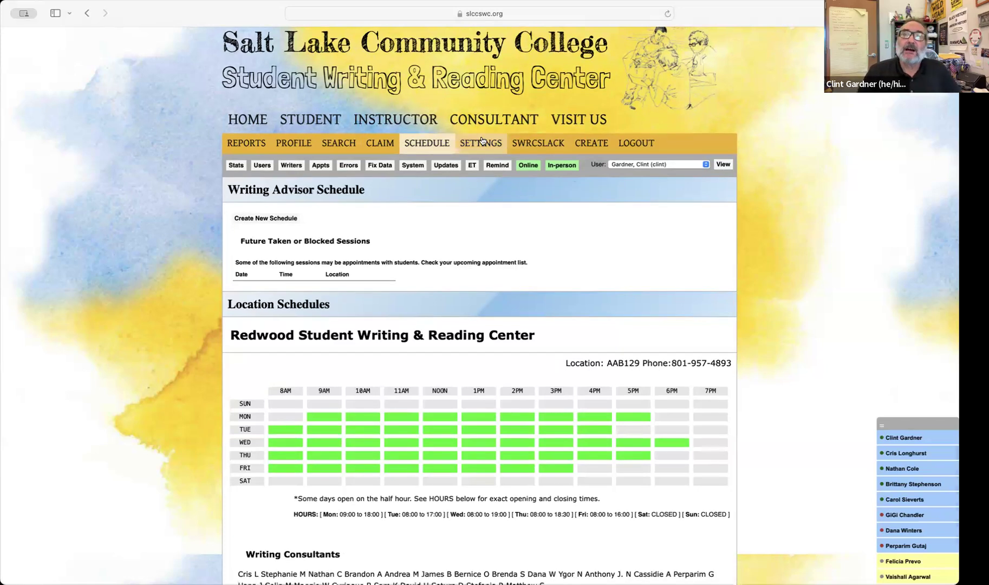
pyautogui.click(490, 147)
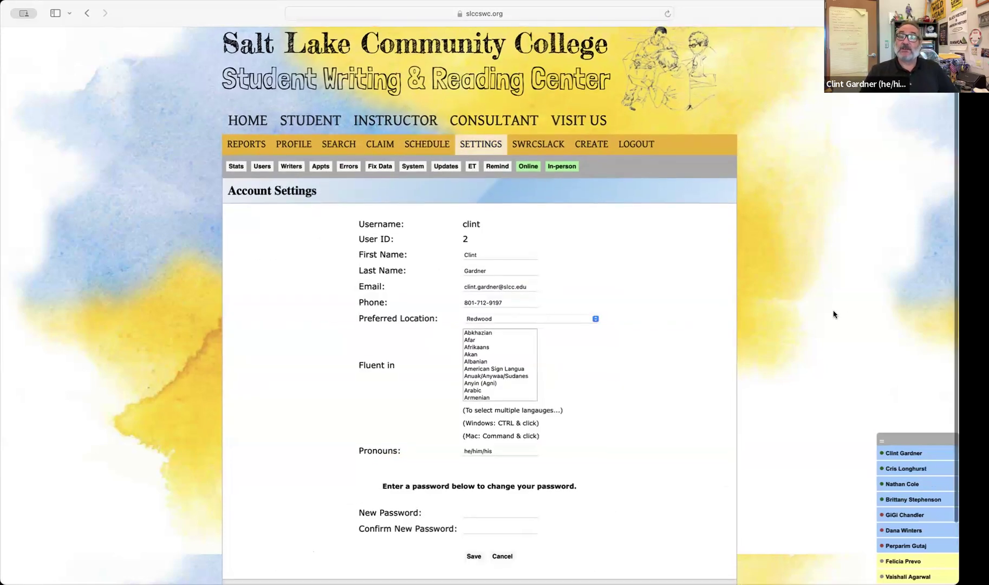
pyautogui.scroll(-2, 835, 313)
pyautogui.scroll(2, 834, 314)
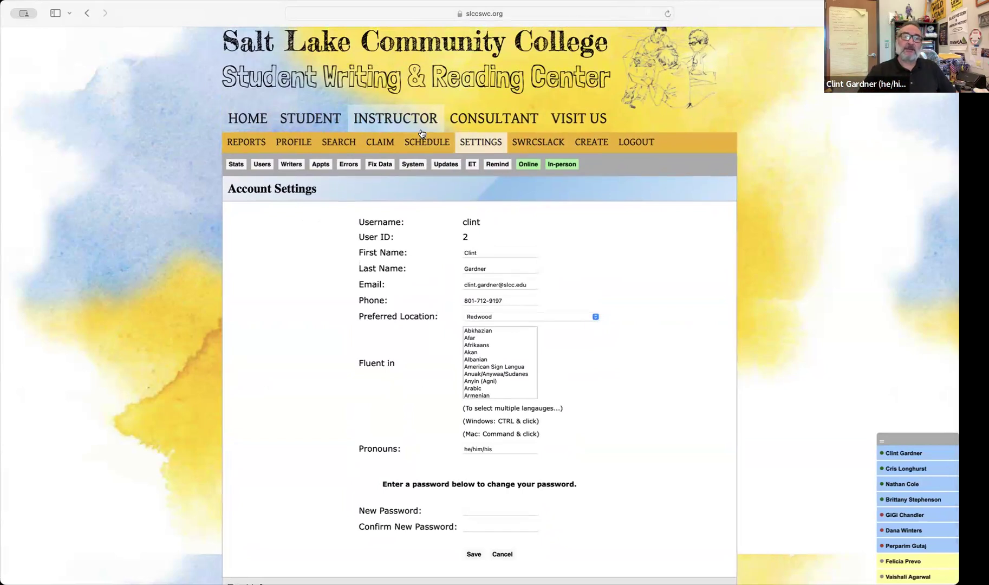
# - Return to the Tutorial Session Reports page and switch its view to All users
pyautogui.click(253, 142)
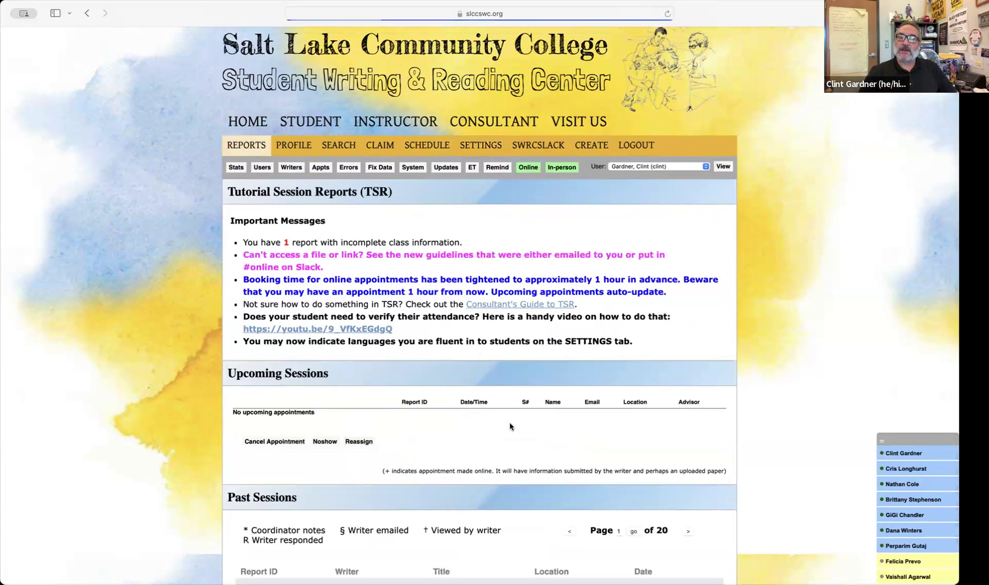
pyautogui.click(696, 168)
pyautogui.scroll(5, 641, 28)
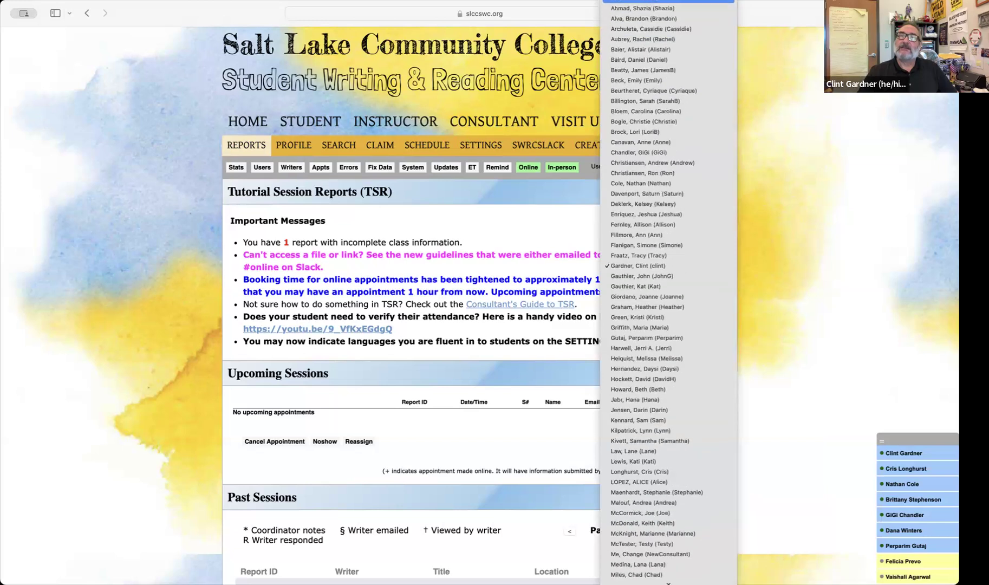
pyautogui.click(651, 1)
pyautogui.click(724, 167)
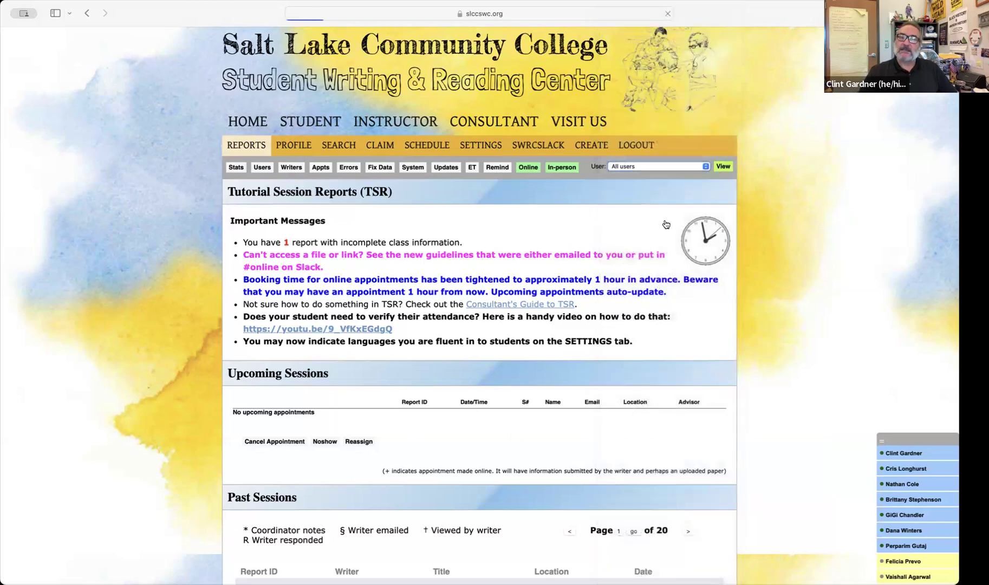
# - Examine the important messages, the upcoming sessions for all users with their highlighting and appointment options, and the list of consultants
pyautogui.scroll(-2, 491, 440)
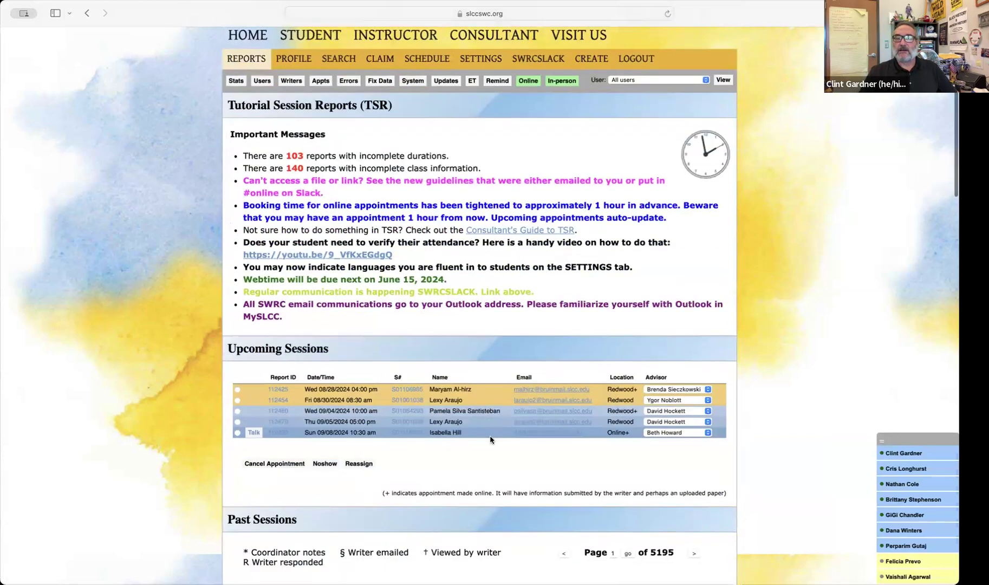
pyautogui.scroll(-1, 491, 440)
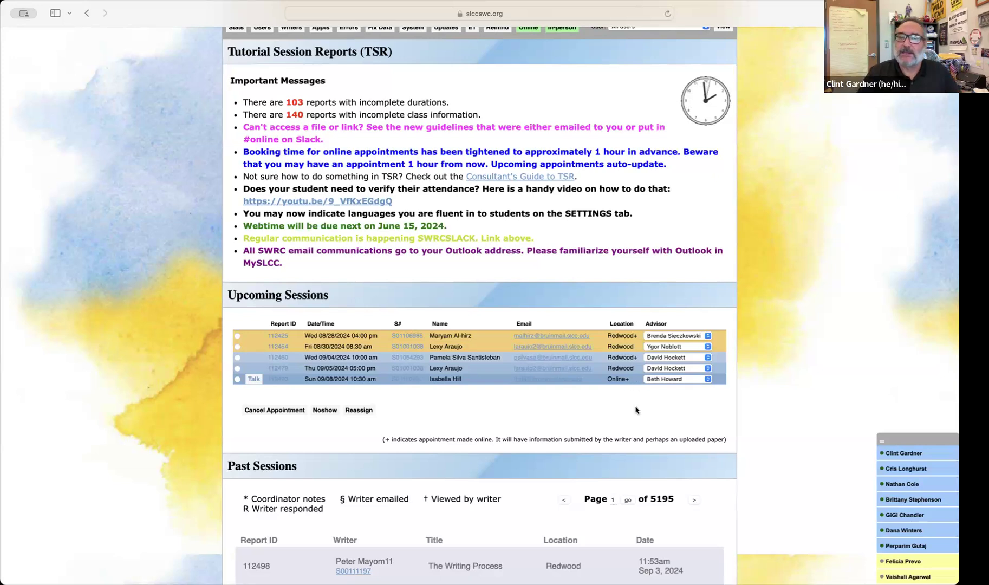
pyautogui.scroll(5, 575, 389)
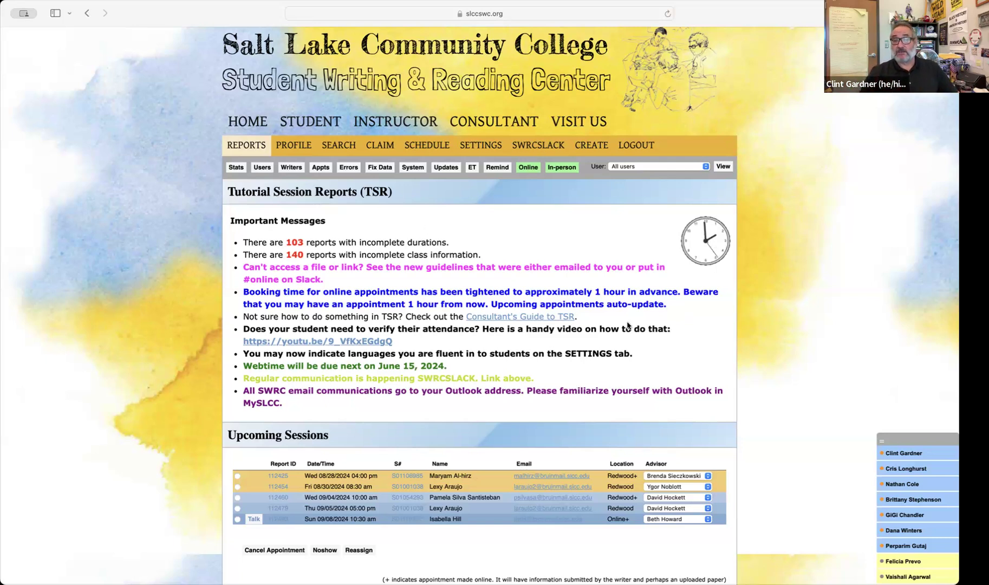
pyautogui.scroll(-2, 595, 326)
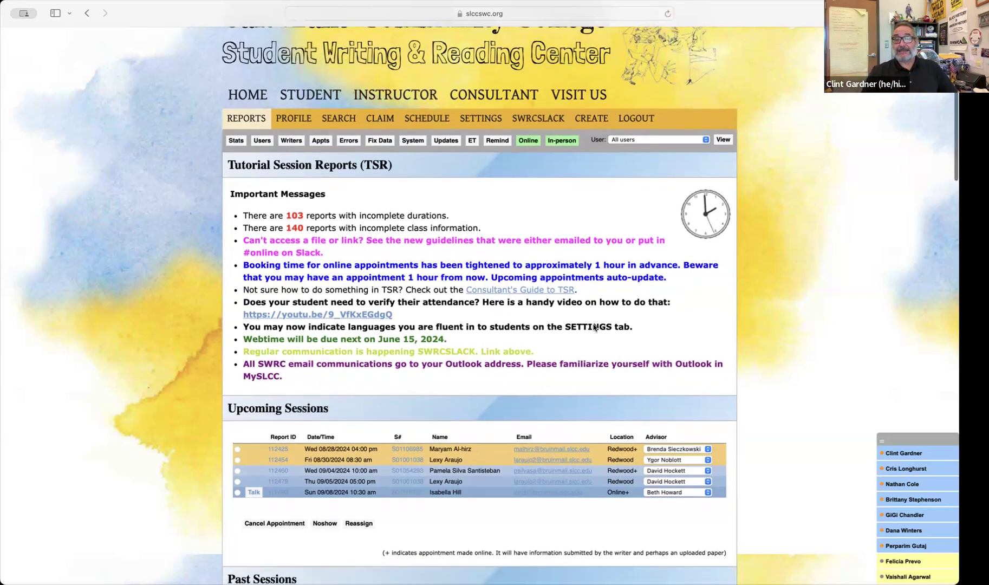
pyautogui.scroll(-3, 594, 327)
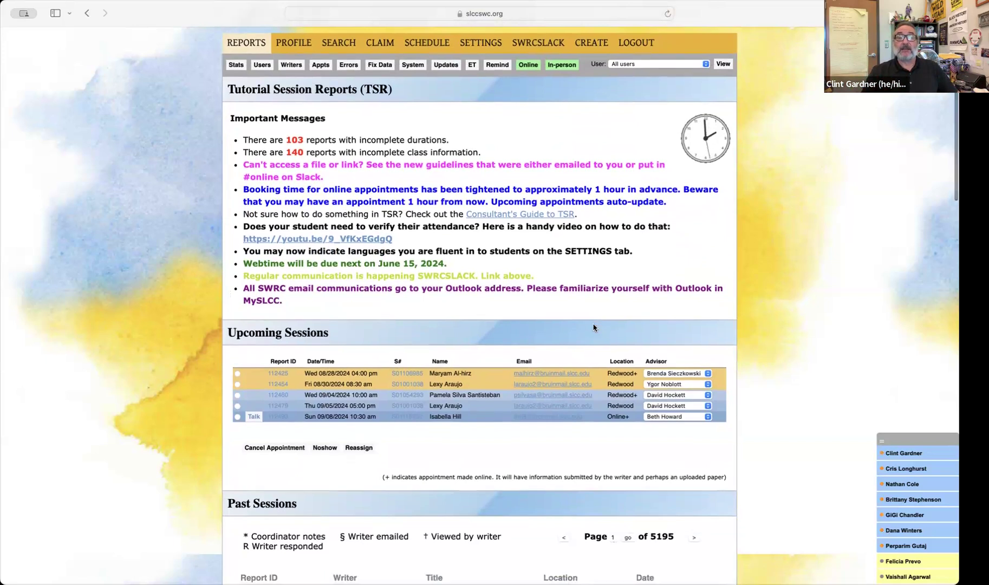
pyautogui.scroll(-1, 594, 328)
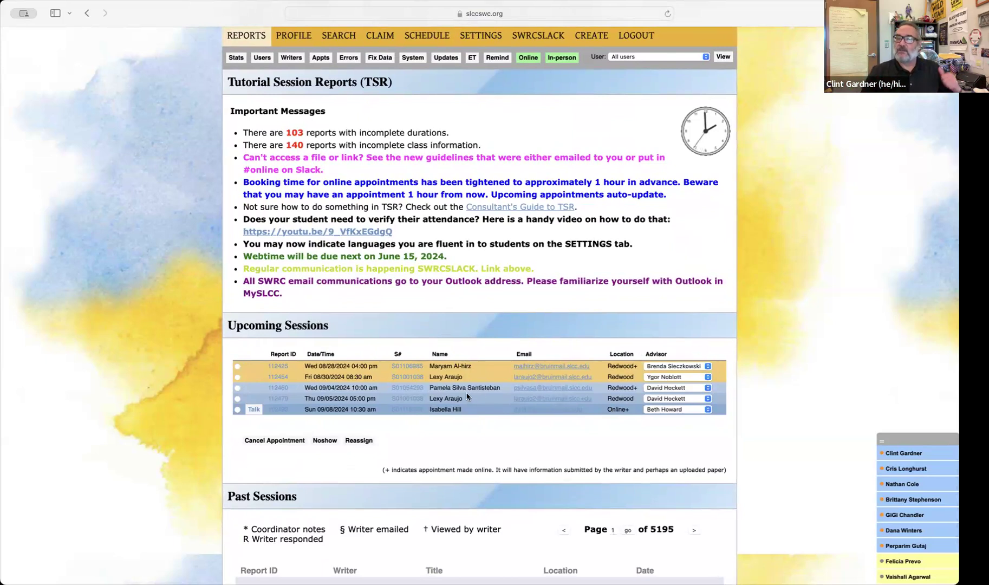
pyautogui.scroll(2, 561, 381)
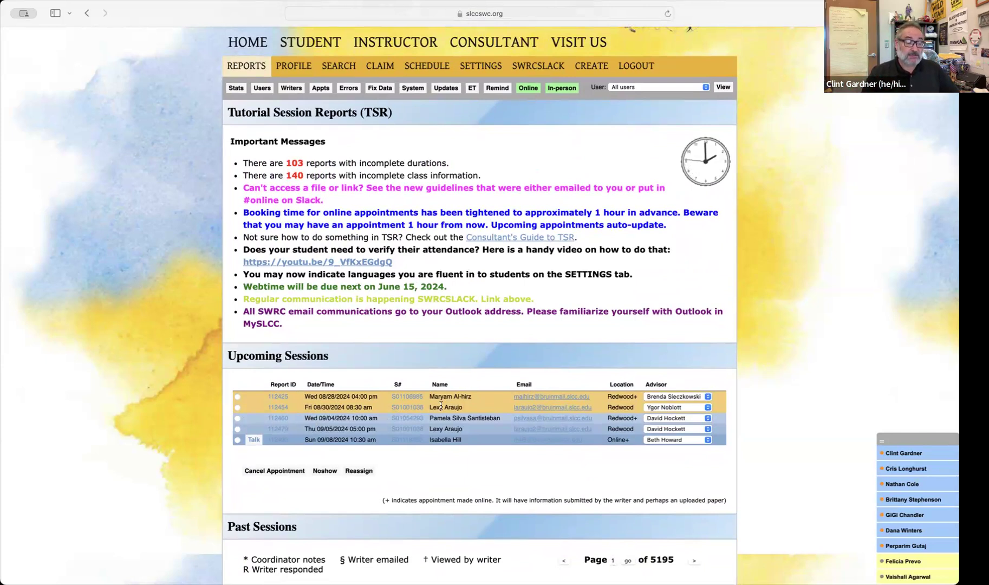
pyautogui.scroll(-2, 441, 406)
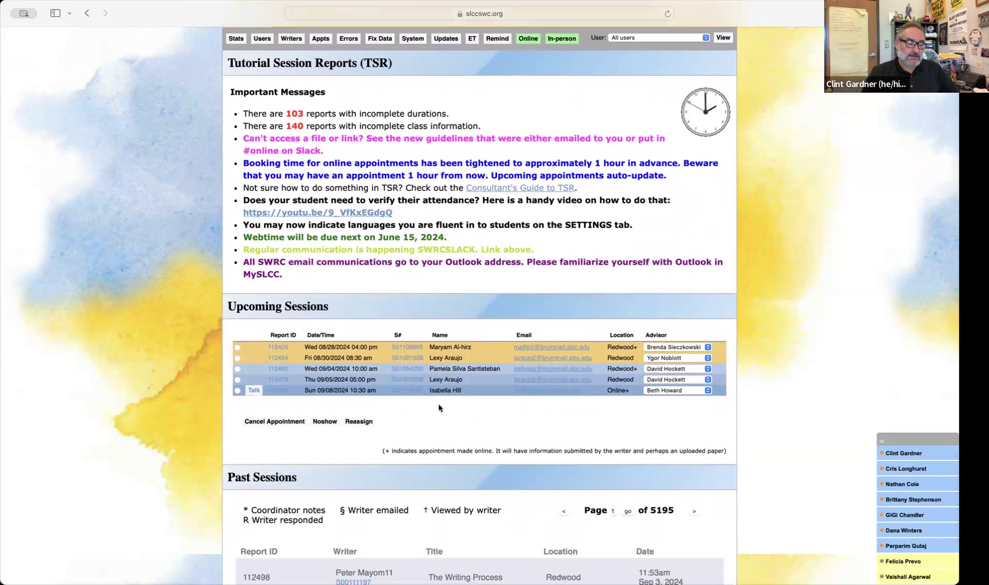
pyautogui.scroll(-1, 439, 407)
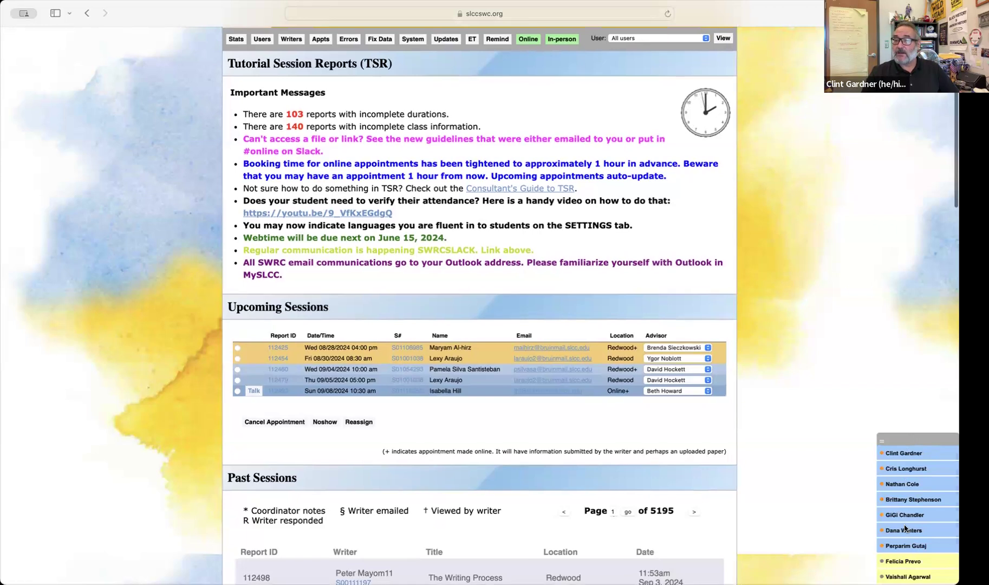
pyautogui.scroll(-1, 828, 525)
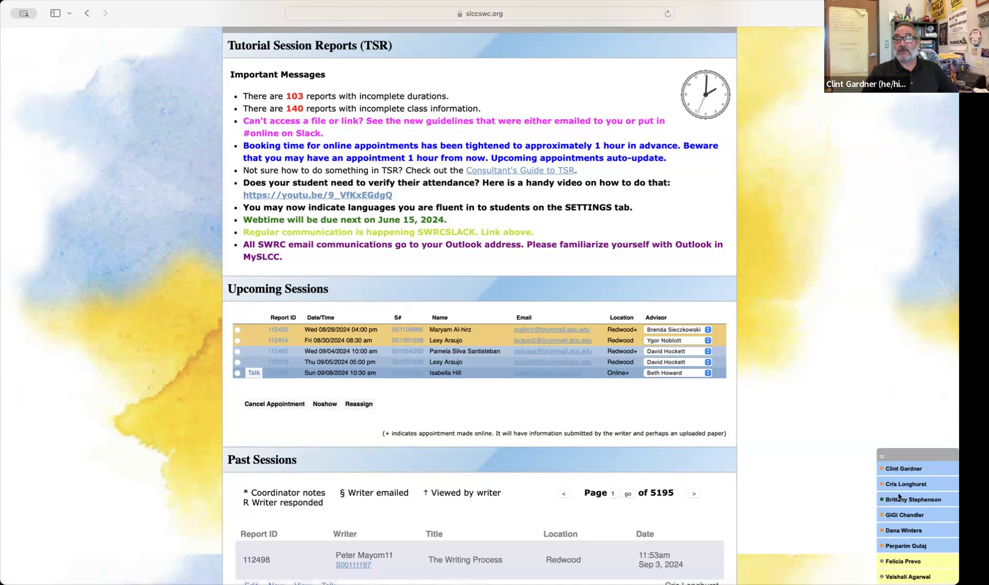
# - Review the upcoming and past sessions for all users, and open the Profile page
pyautogui.scroll(-1, 875, 502)
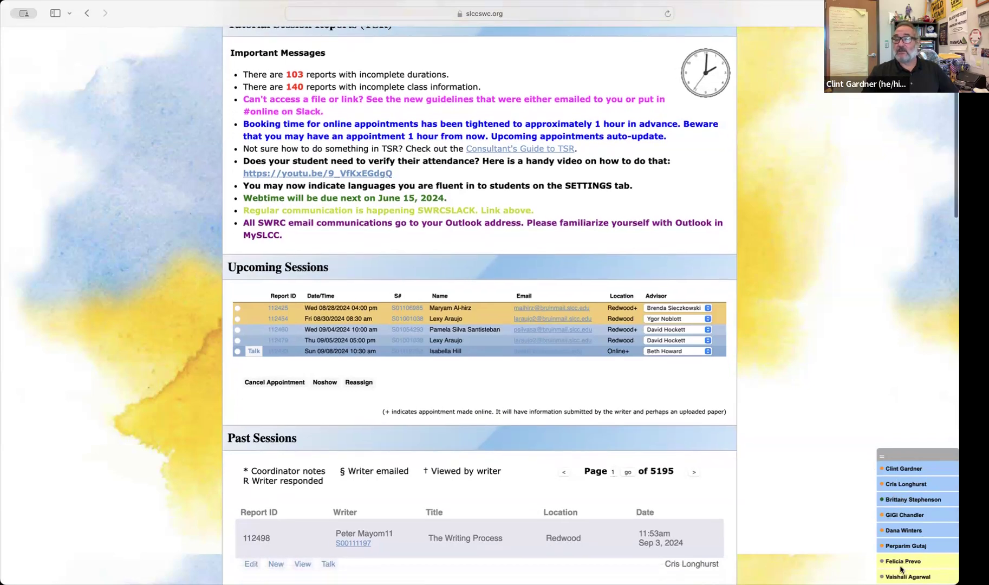
pyautogui.scroll(5, 739, 495)
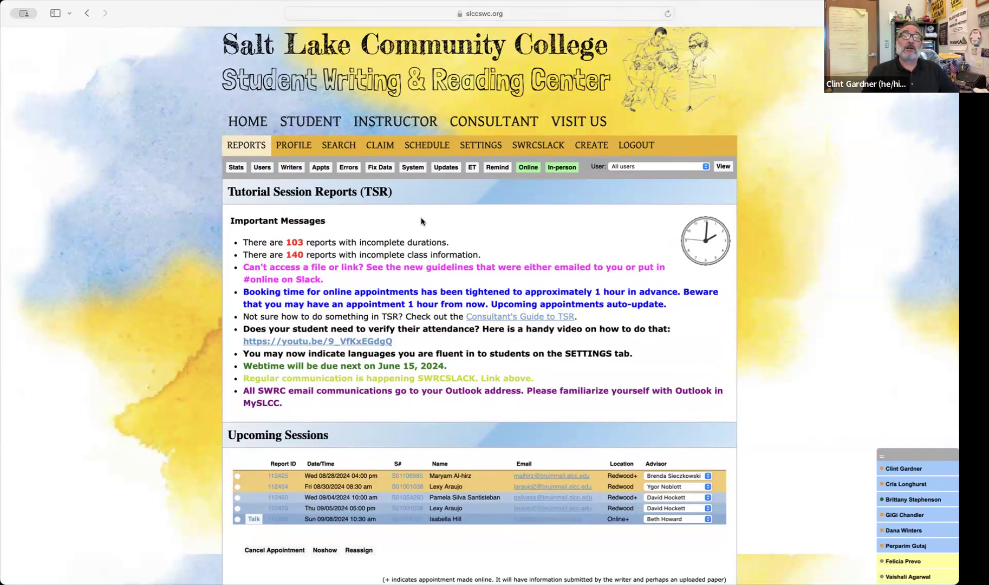
pyautogui.click(288, 156)
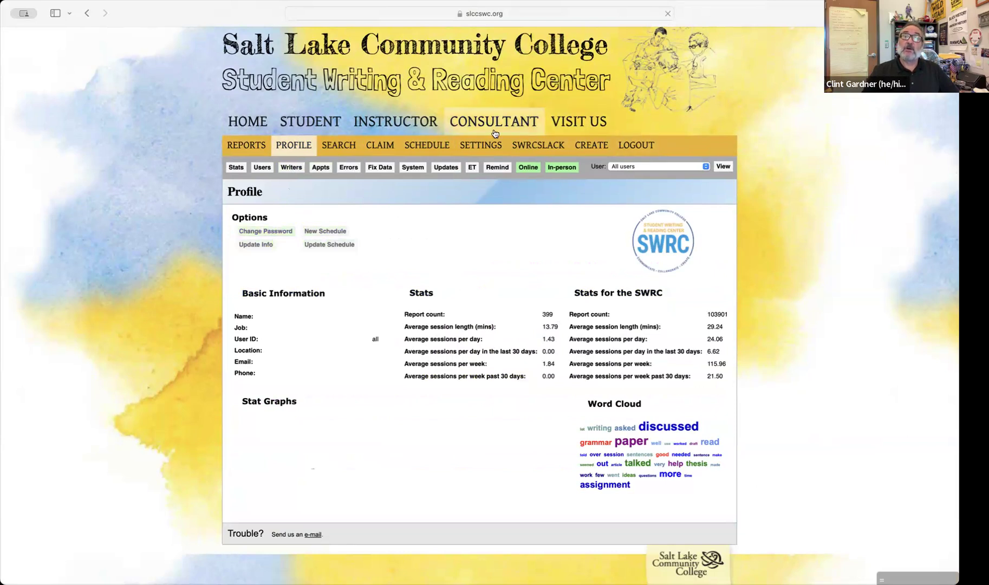
# - Open the Account Settings and go through the first name, last name, email and phone fields
pyautogui.click(486, 146)
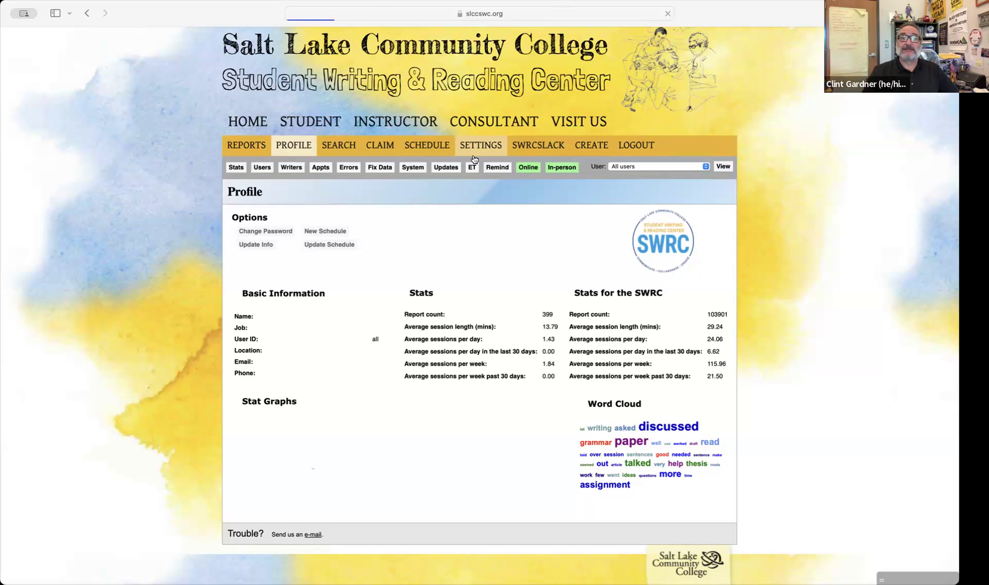
pyautogui.scroll(-1, 486, 233)
pyautogui.scroll(1, 486, 232)
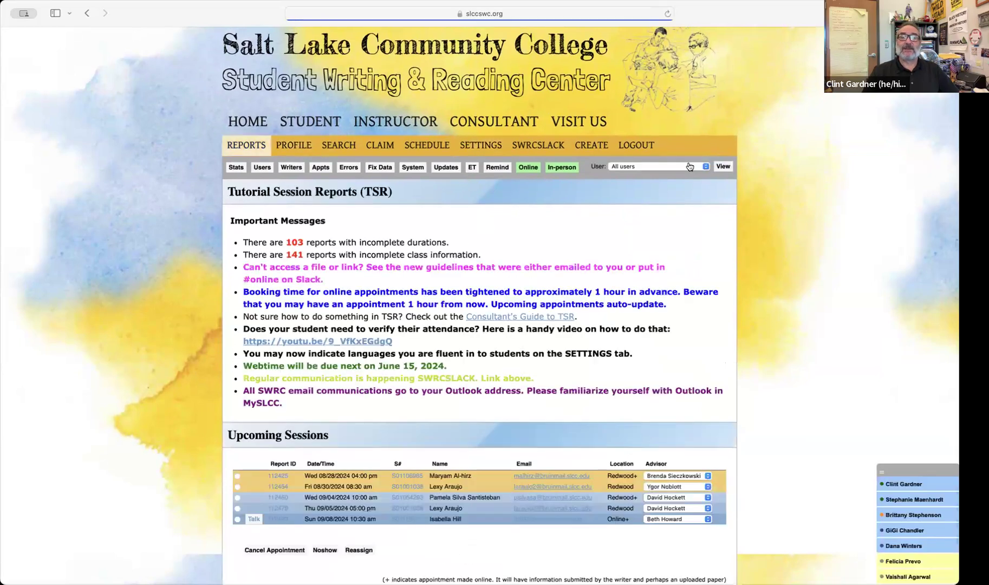
pyautogui.click(495, 147)
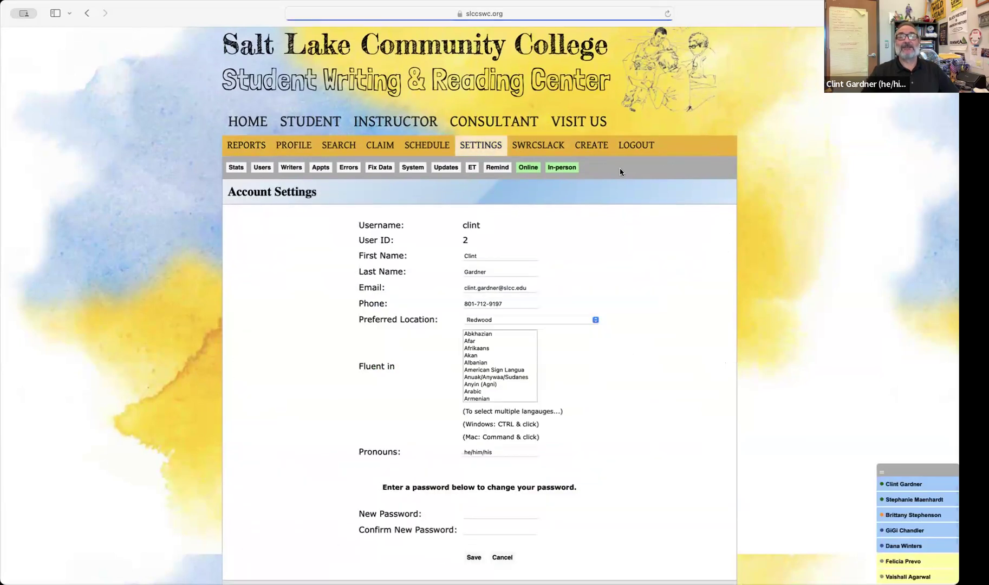
pyautogui.click(503, 256)
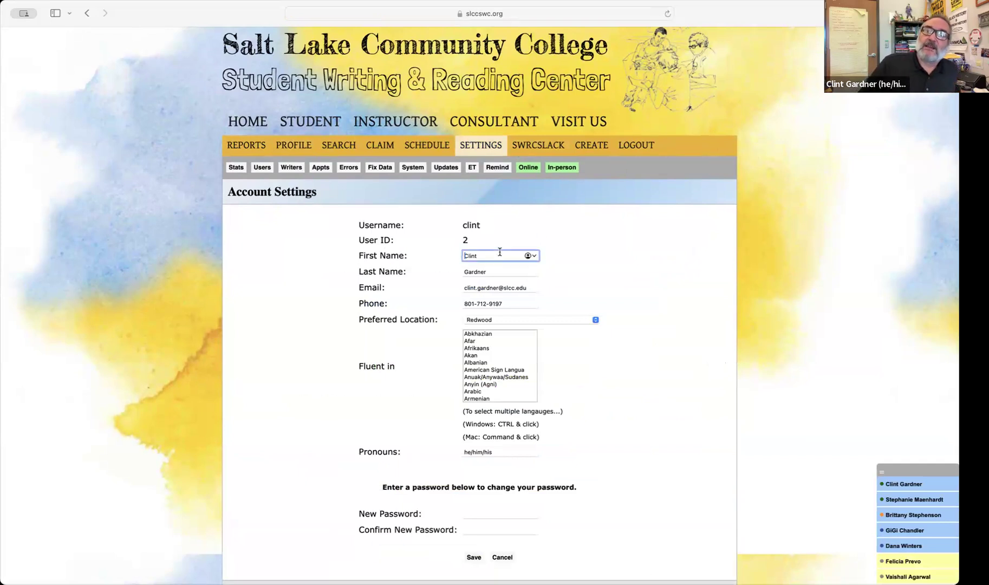
pyautogui.click(499, 271)
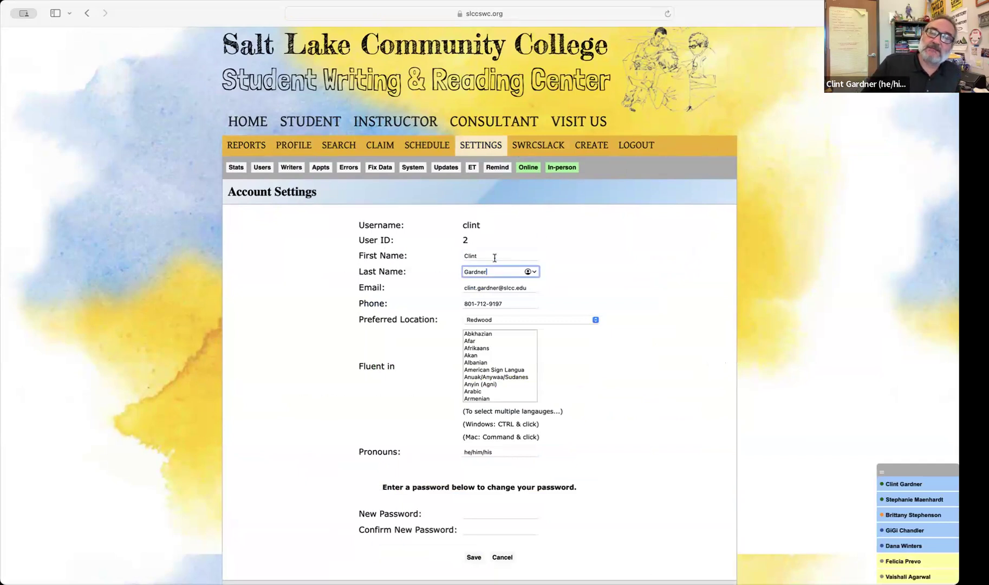
pyautogui.click(509, 287)
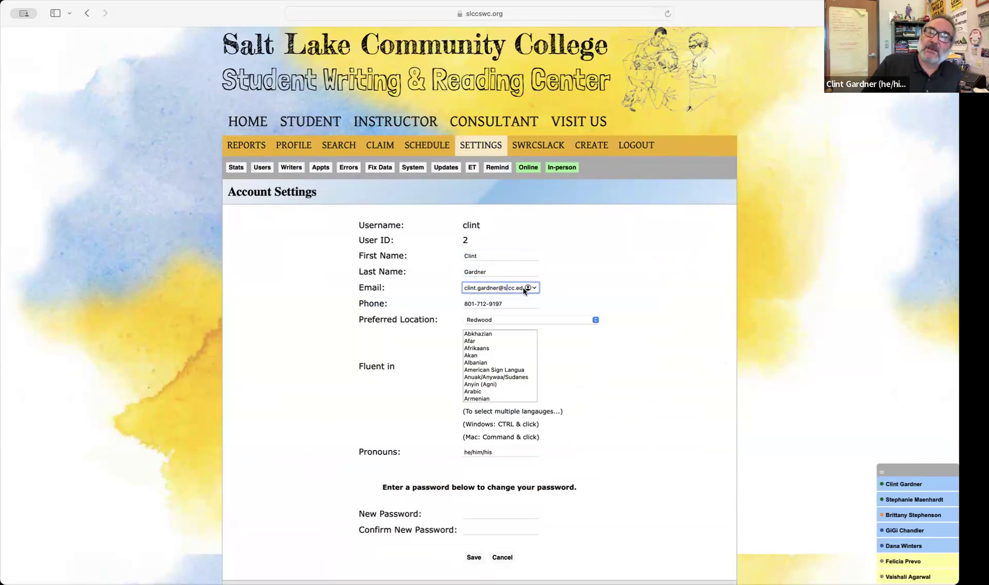
pyautogui.click(496, 304)
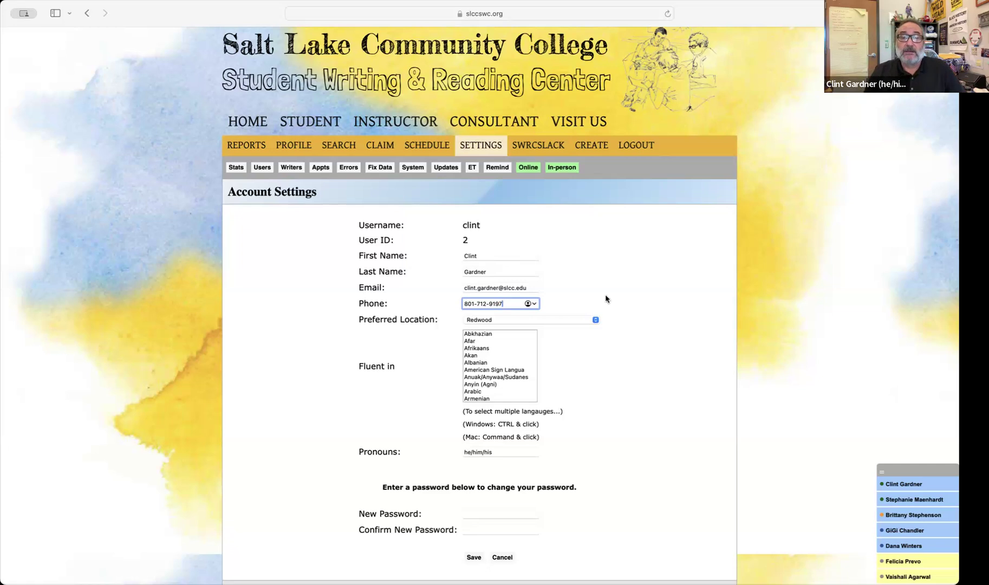
# - Look through the list of fluent languages in the Account Settings, from the start of the alphabet to Spanish
pyautogui.scroll(-2, 601, 309)
pyautogui.scroll(2, 650, 298)
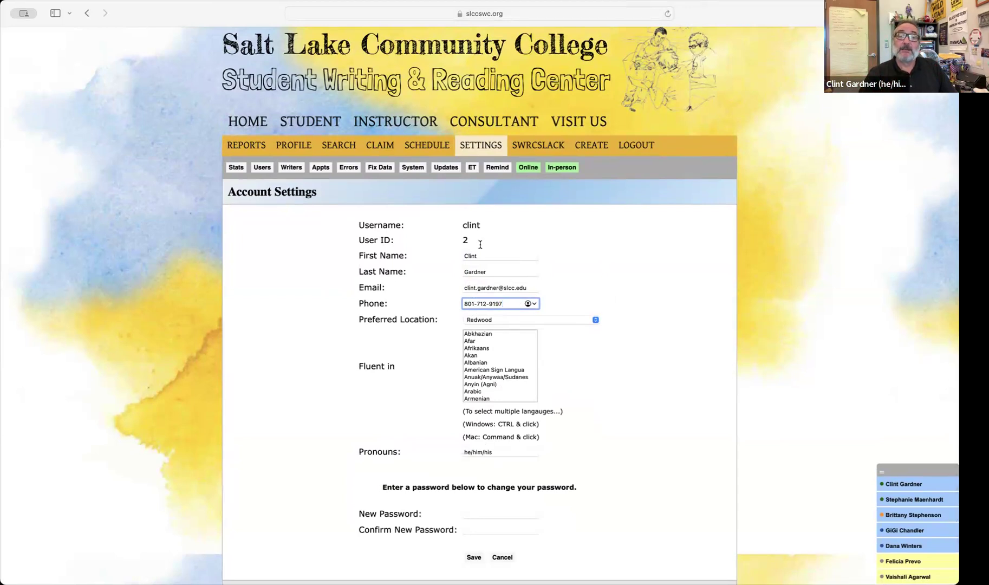
pyautogui.scroll(-1, 534, 351)
pyautogui.scroll(-5, 534, 351)
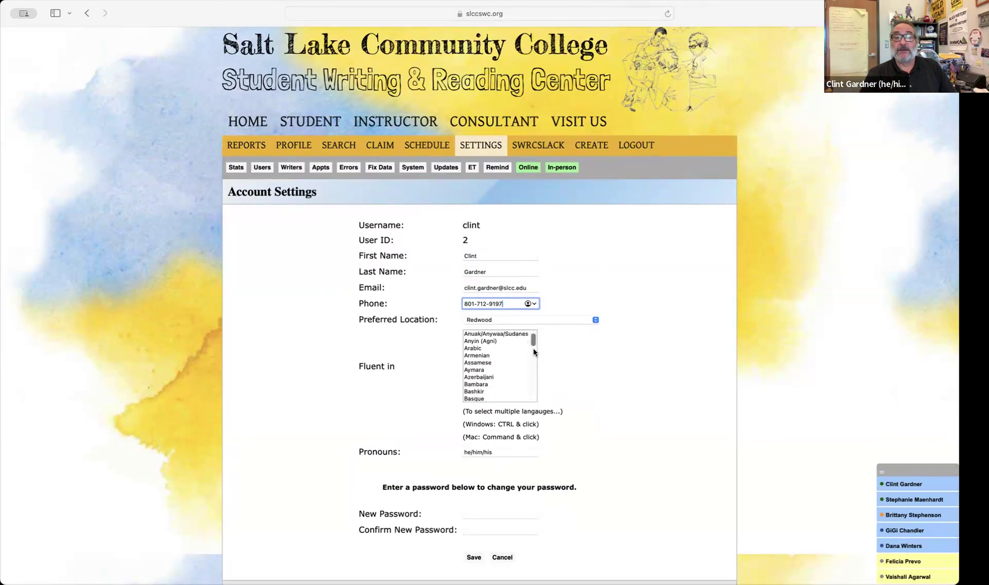
pyautogui.scroll(5, 534, 353)
pyautogui.scroll(-6, 533, 353)
pyautogui.scroll(-6, 534, 351)
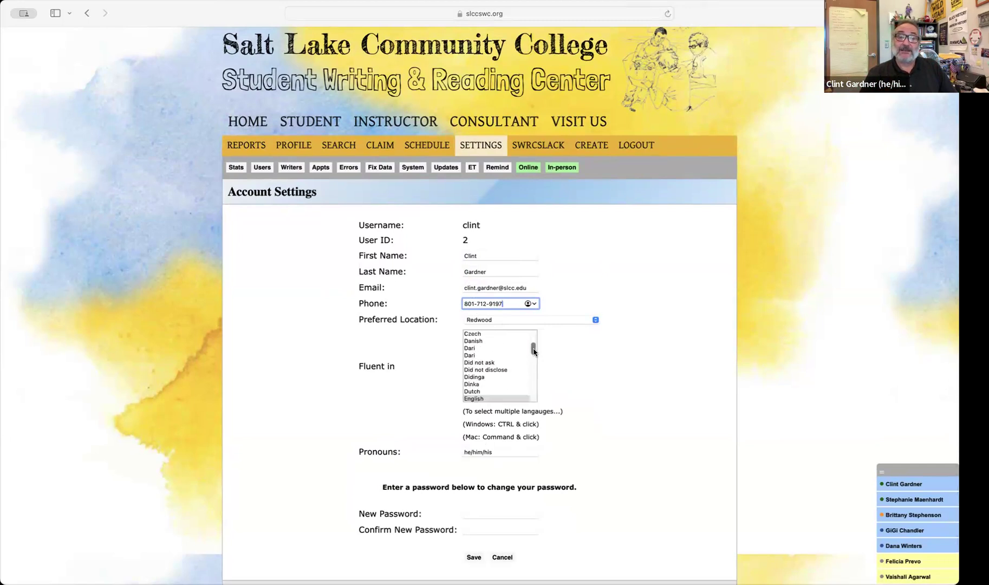
pyautogui.scroll(-1, 534, 351)
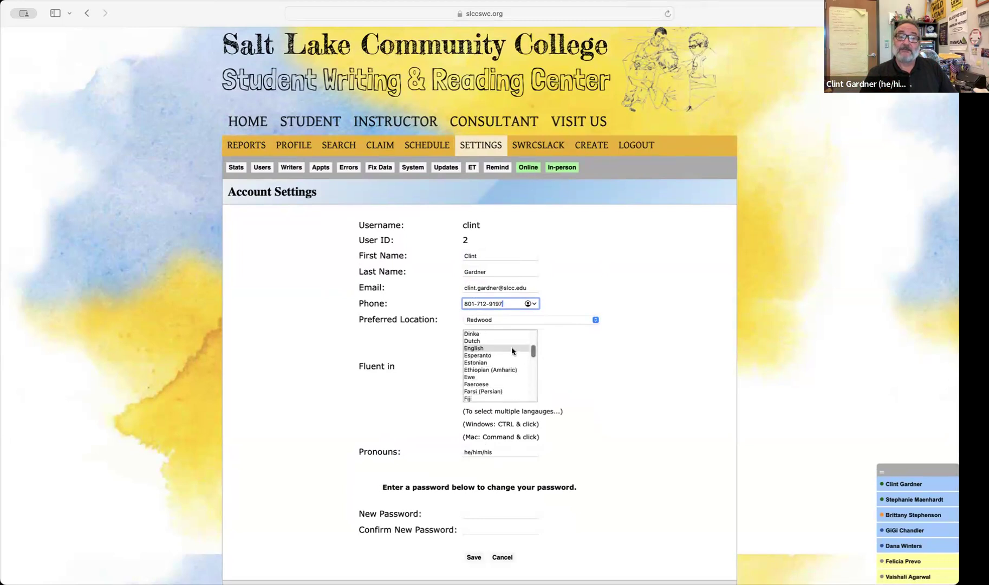
pyautogui.scroll(-5, 524, 353)
pyautogui.scroll(-12, 524, 355)
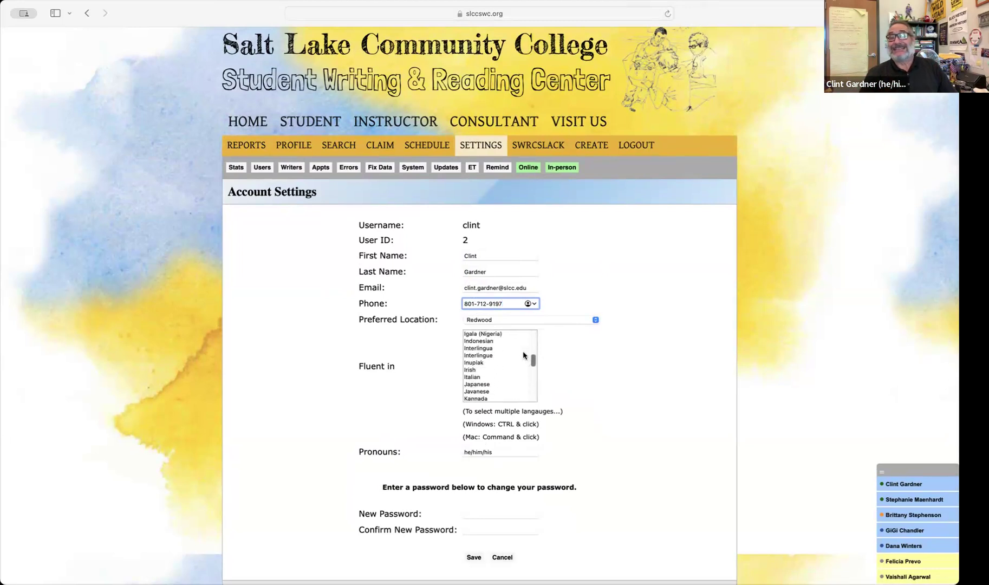
pyautogui.scroll(-20, 524, 354)
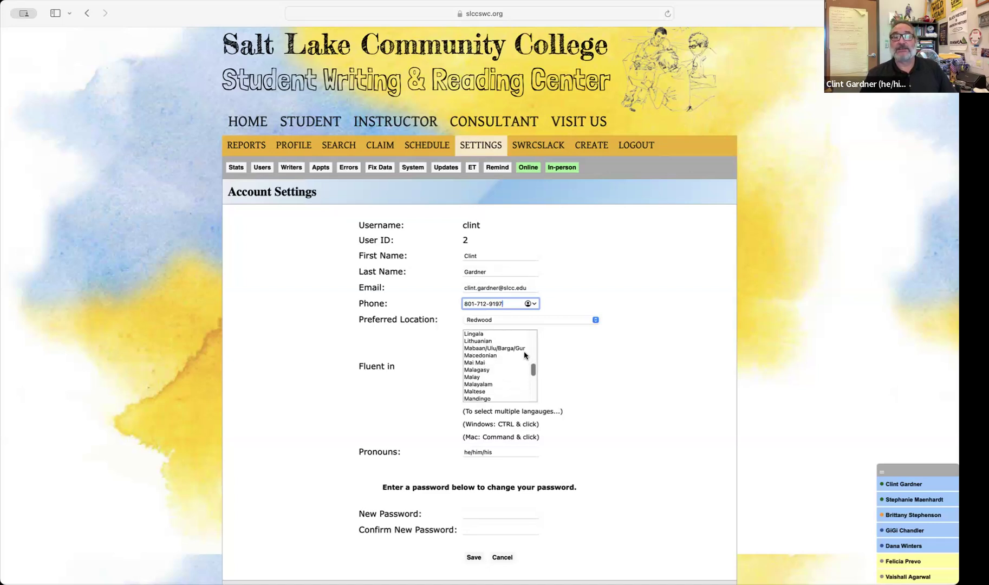
pyautogui.scroll(-10, 524, 355)
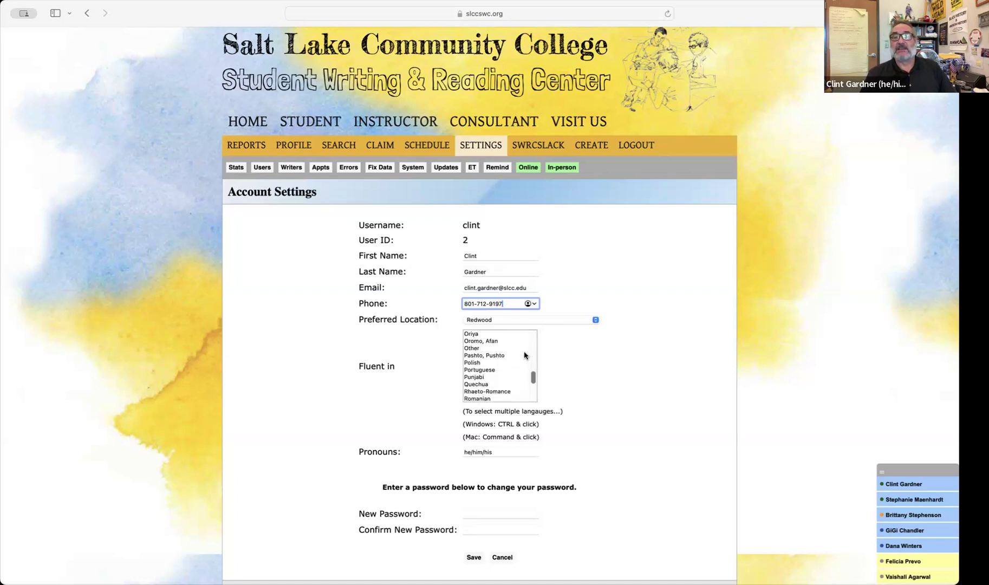
pyautogui.scroll(-10, 524, 356)
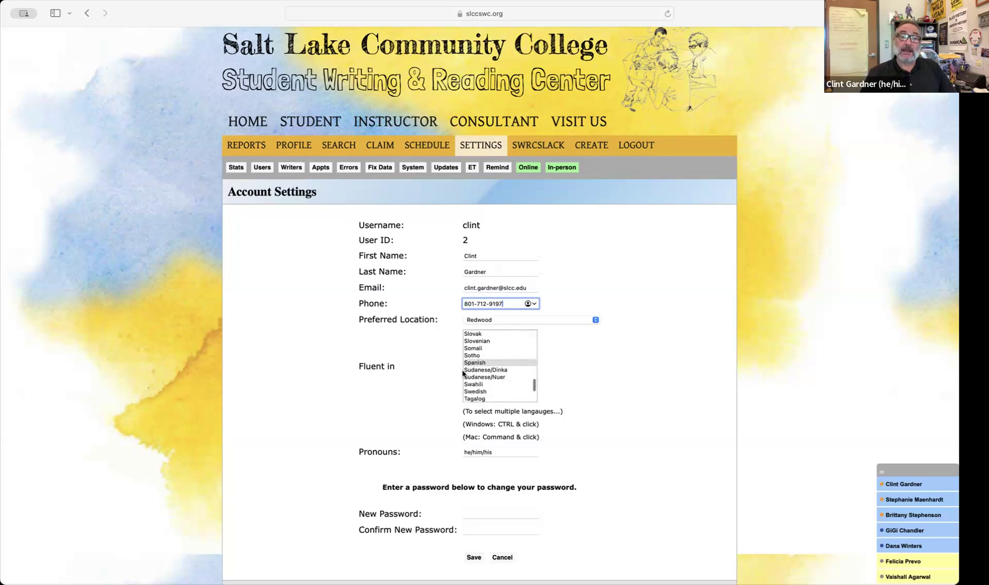
pyautogui.scroll(-1, 480, 366)
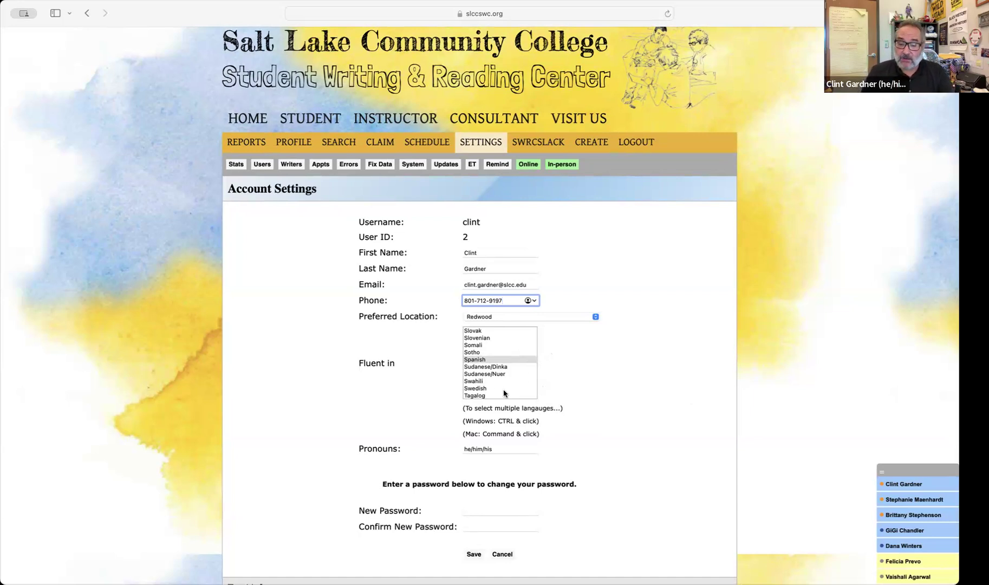
# - Try selecting Swedish together with Spanish, and Tagalog or Swedish alone, in the list of fluent languages
pyautogui.keyDown('super'); pyautogui.click(476, 389); pyautogui.keyUp('super')
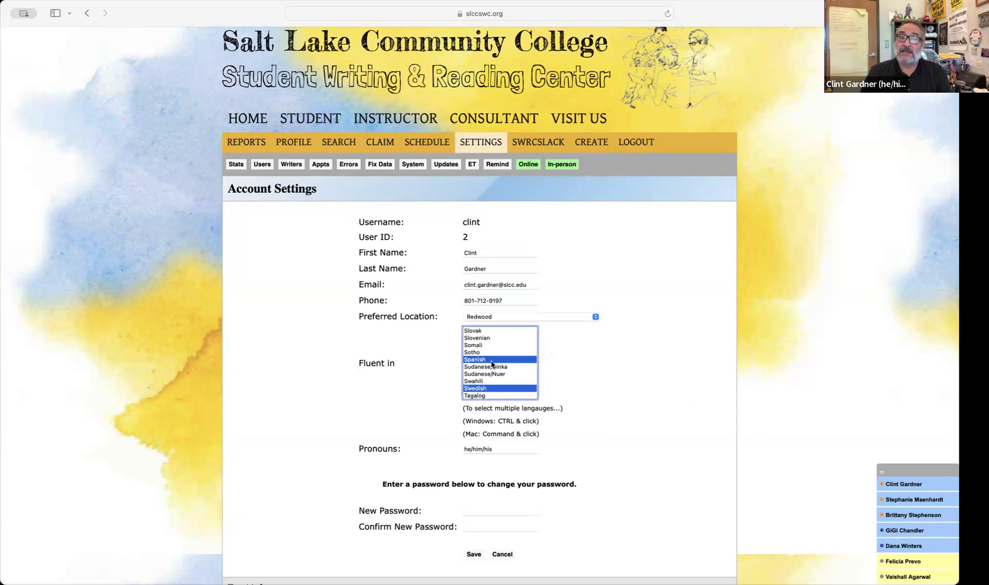
pyautogui.click(484, 396)
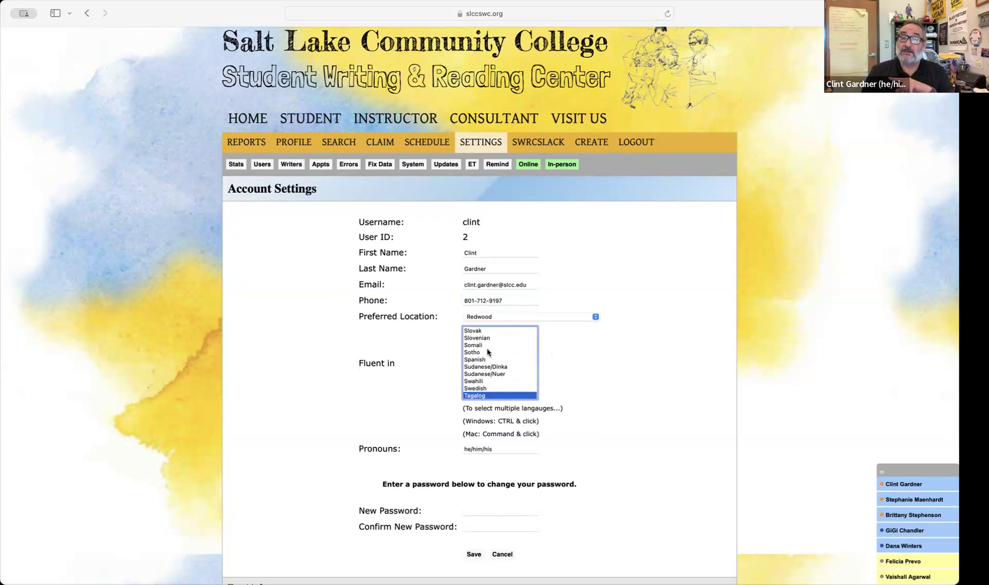
pyautogui.click(484, 388)
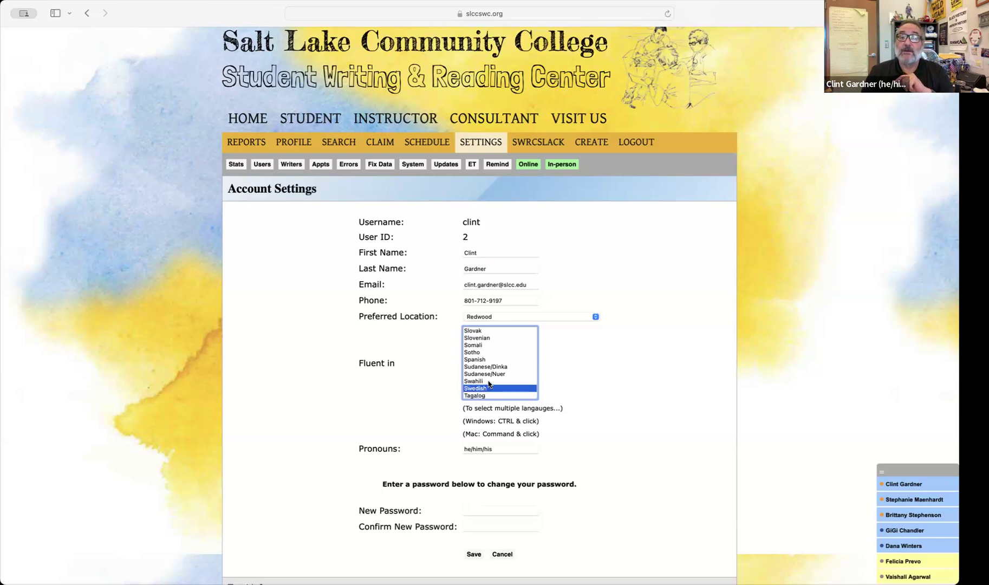
# - Select only Spanish as the fluent language, and look back through the rest of the language list
pyautogui.click(481, 360)
pyautogui.scroll(-1, 490, 363)
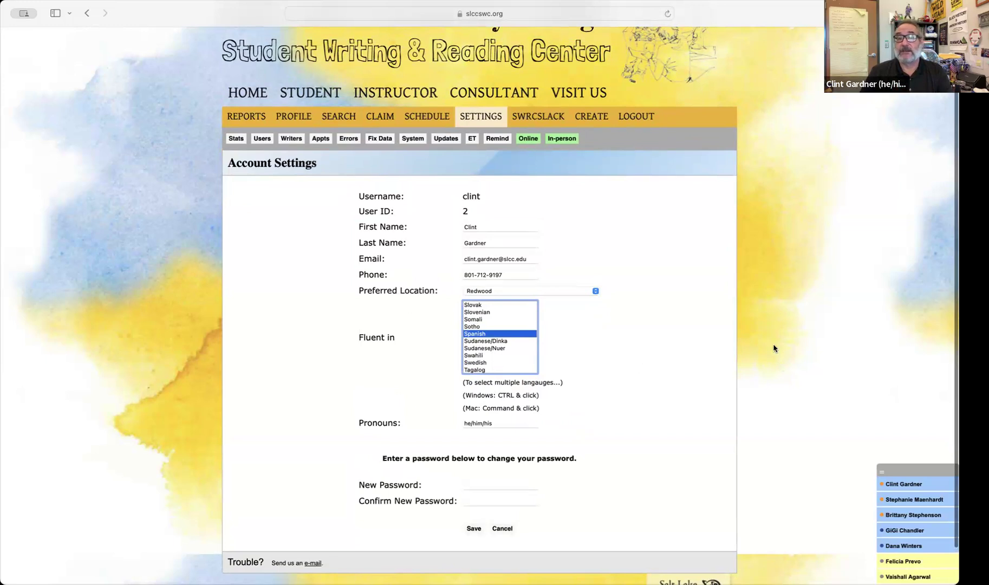
pyautogui.scroll(10, 519, 319)
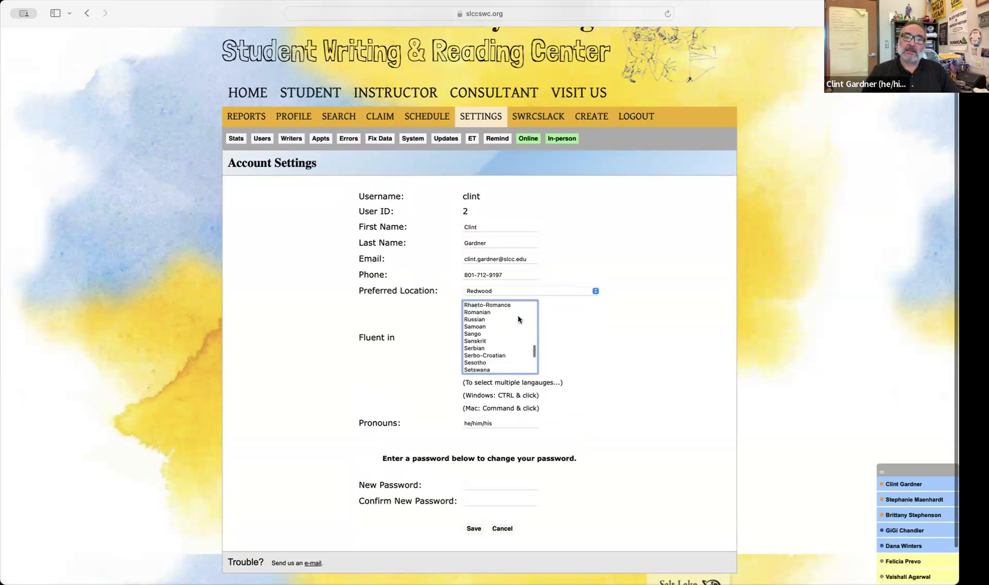
pyautogui.scroll(8, 519, 319)
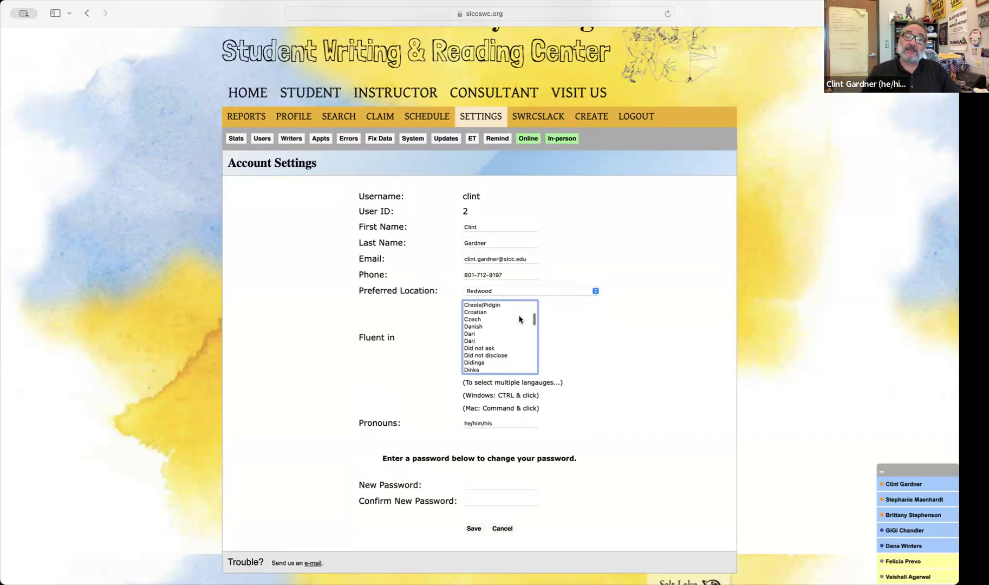
pyautogui.scroll(1, 519, 319)
pyautogui.scroll(-15, 519, 319)
pyautogui.scroll(-2, 597, 317)
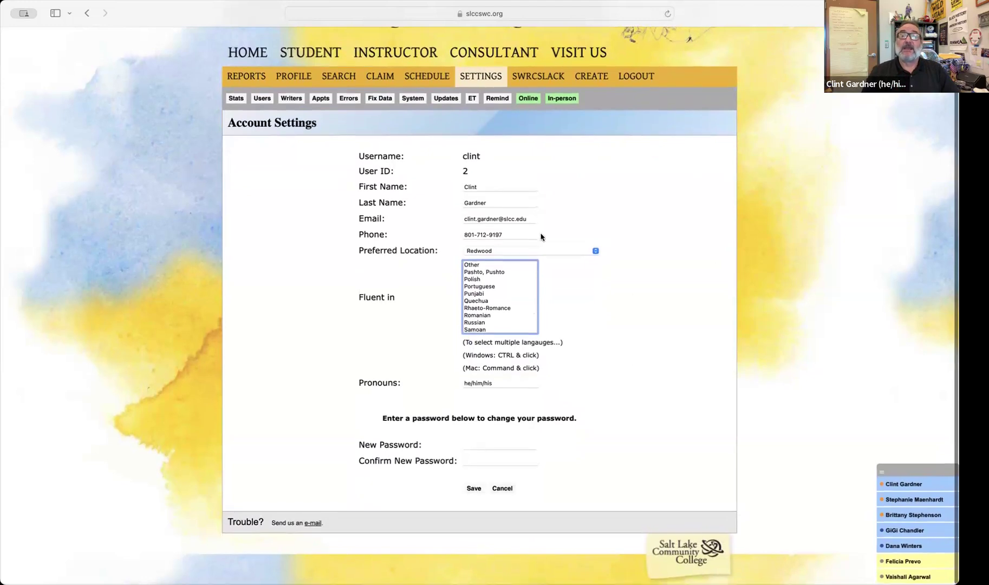
# - Check the pronouns and new password fields without altering them, and save the account settings
pyautogui.click(506, 383)
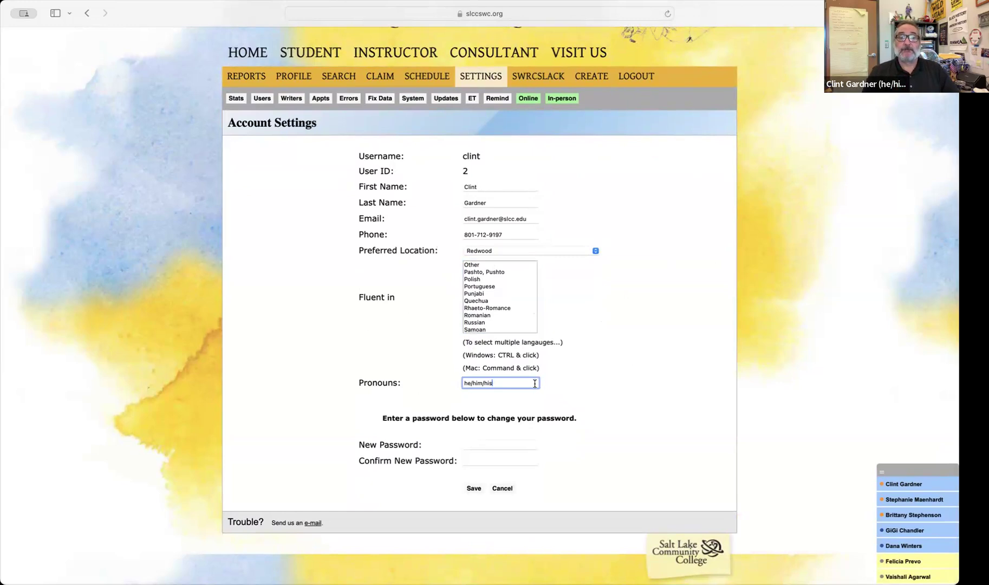
pyautogui.click(479, 446)
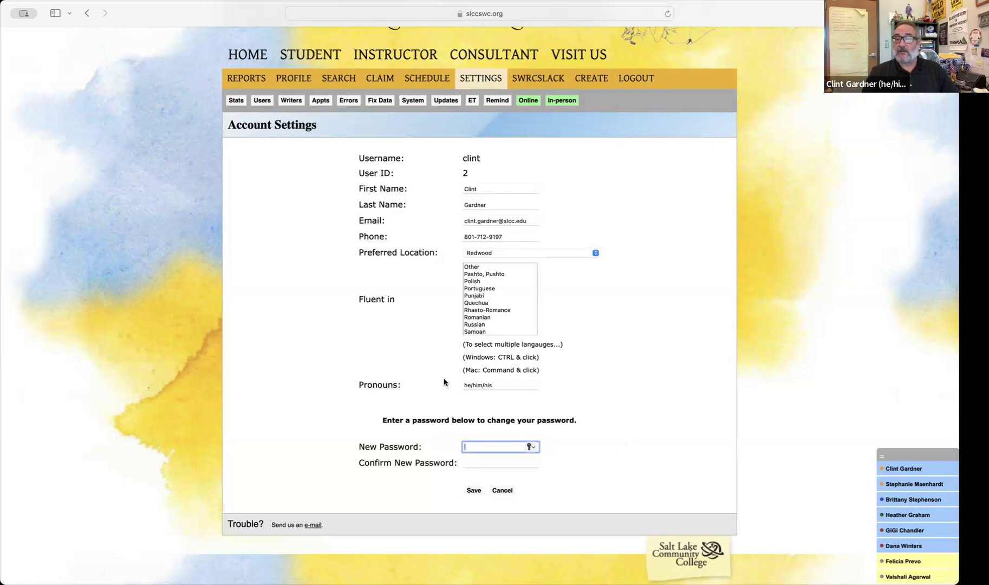
pyautogui.click(649, 447)
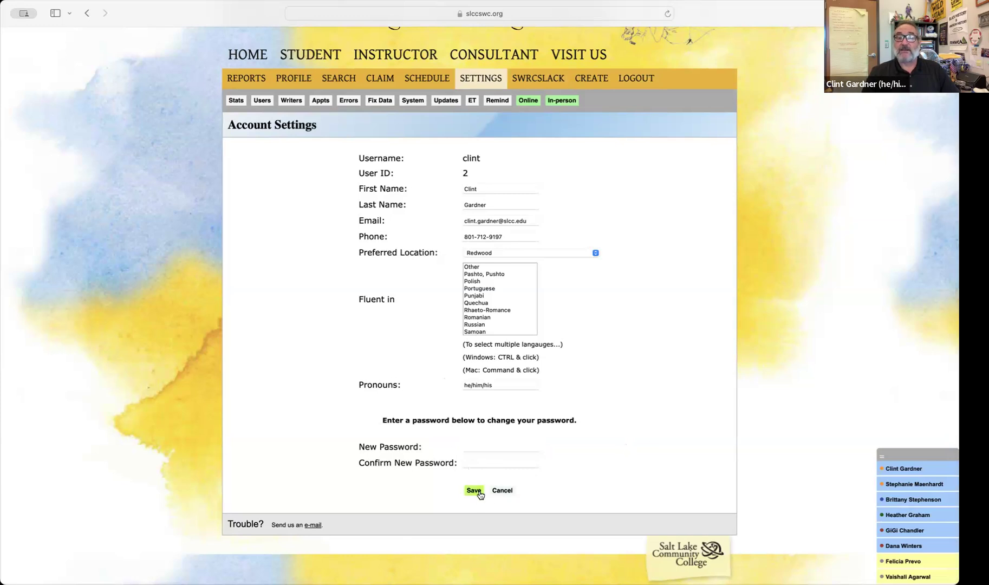
pyautogui.click(474, 491)
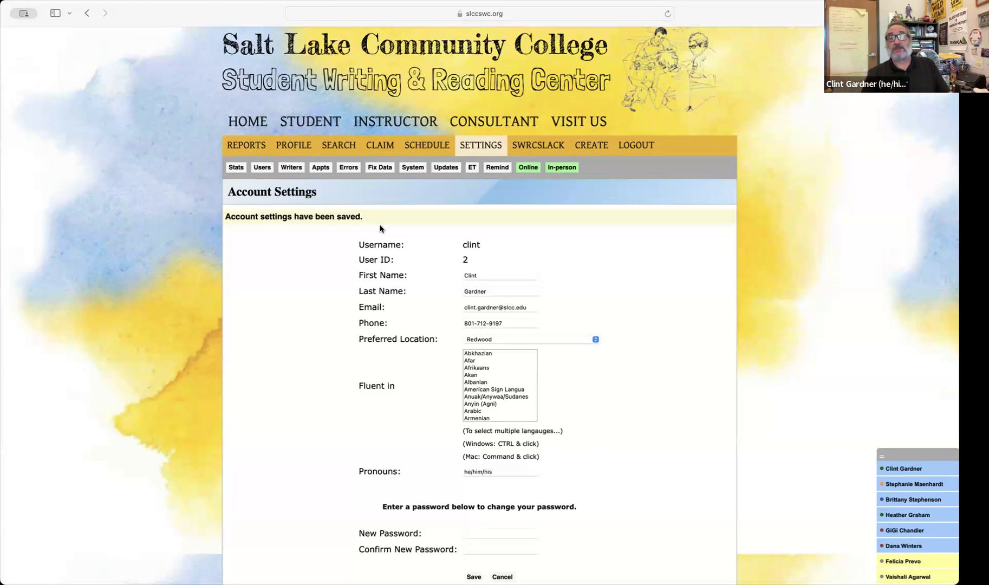
# - Look over the saved Account Settings form and leave it by cancelling further editing
pyautogui.scroll(-1, 380, 229)
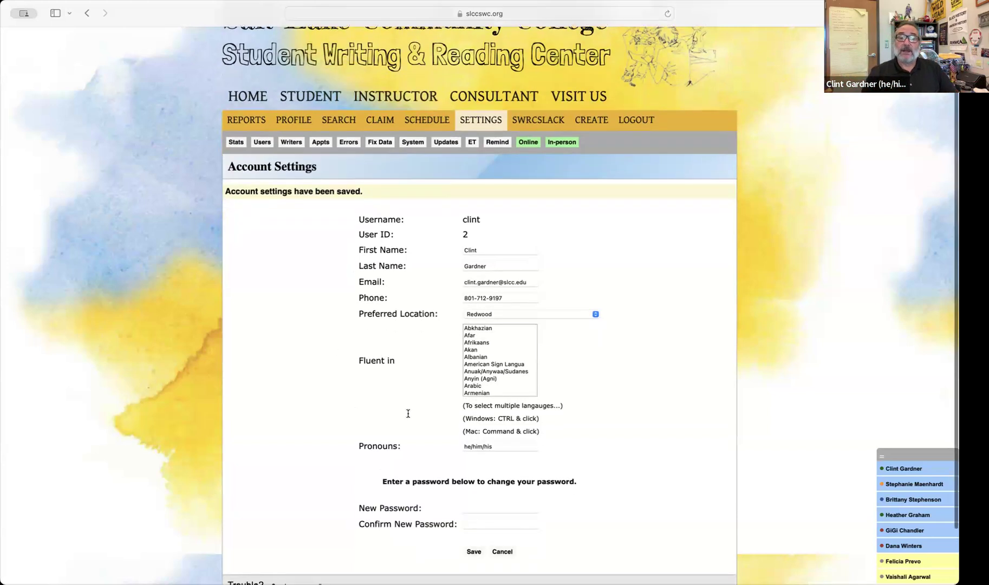
pyautogui.scroll(1, 408, 413)
pyautogui.click(502, 572)
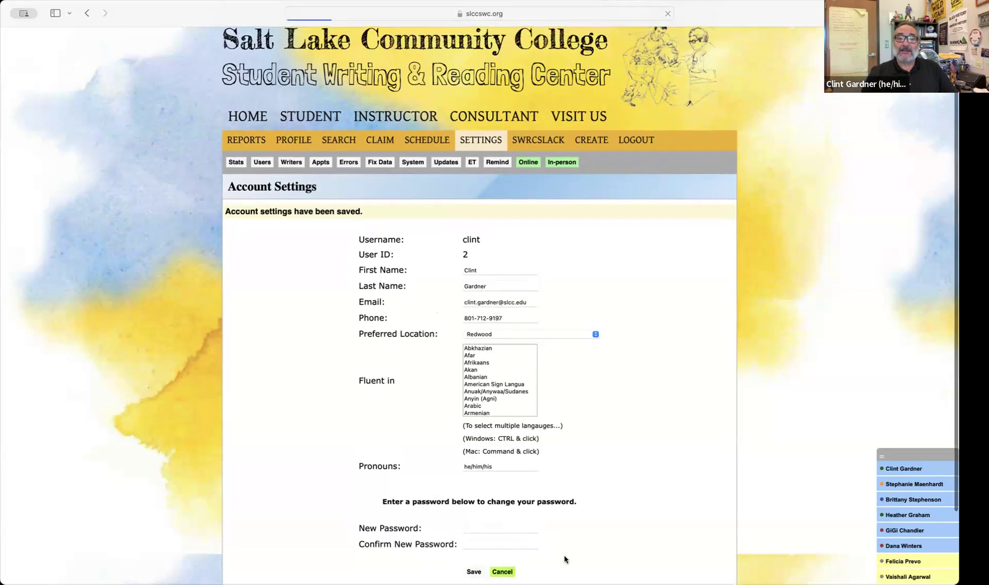